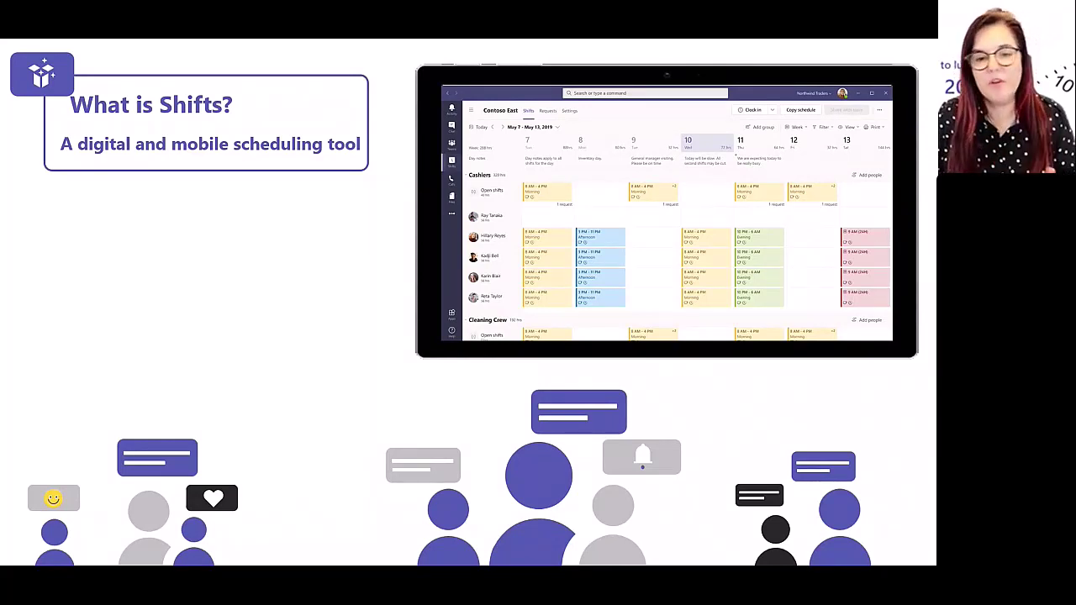
key(Right)
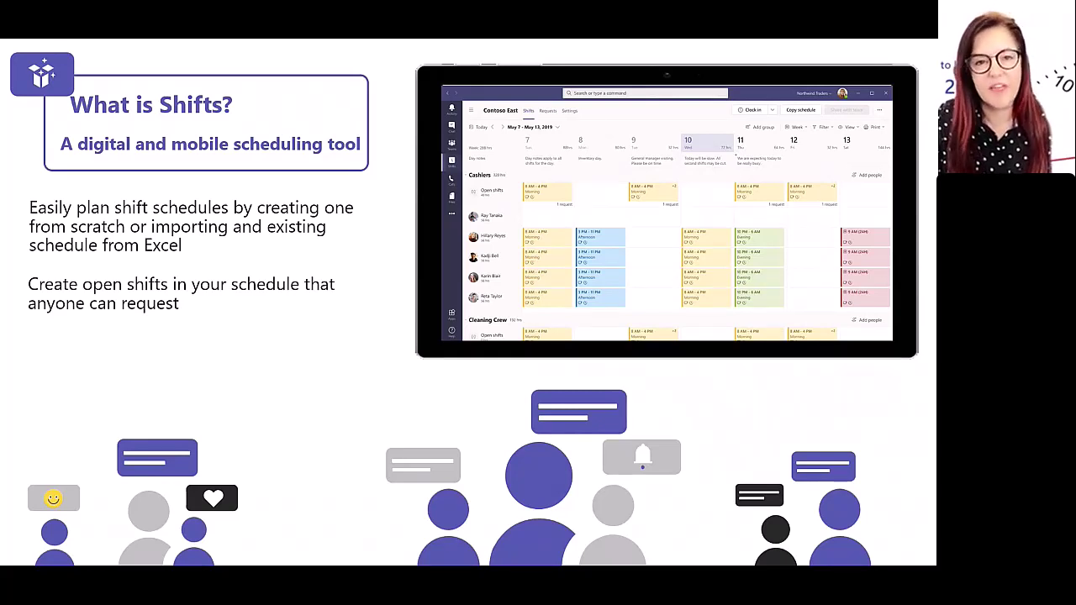
key(Right)
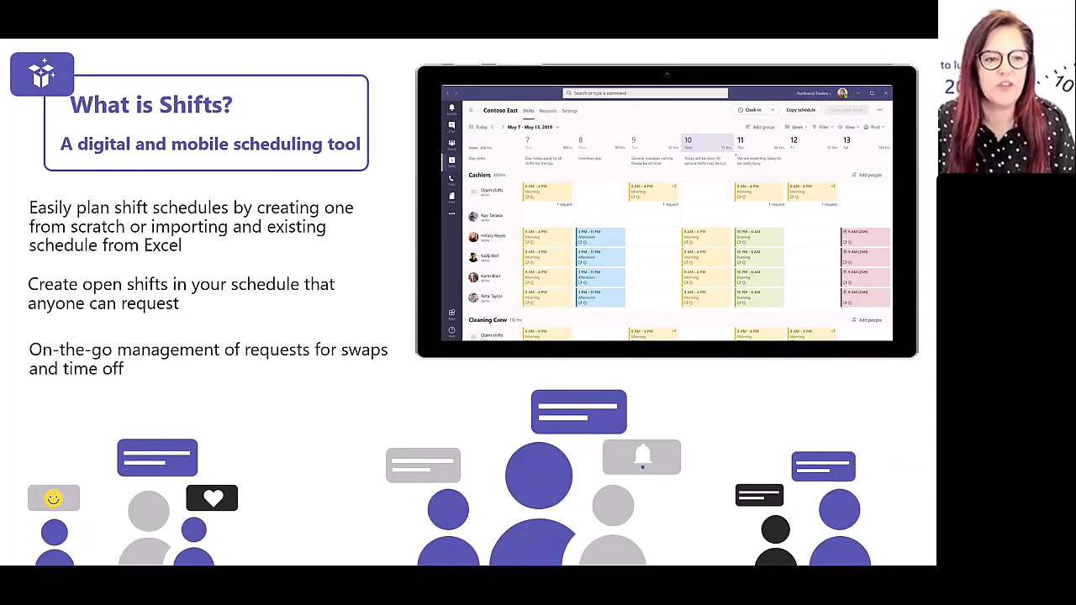
key(Right)
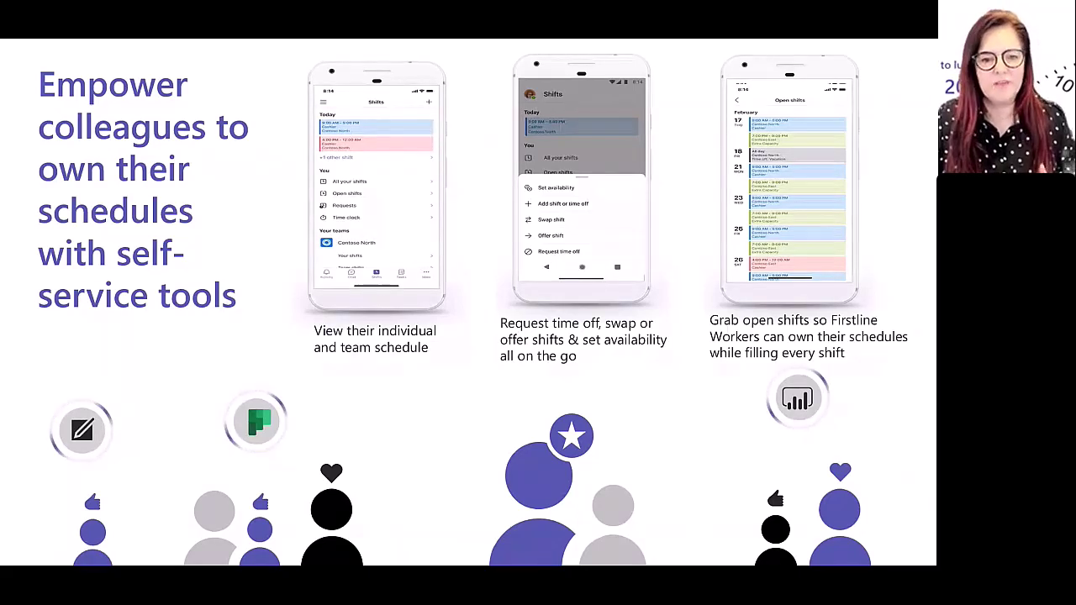
key(Right)
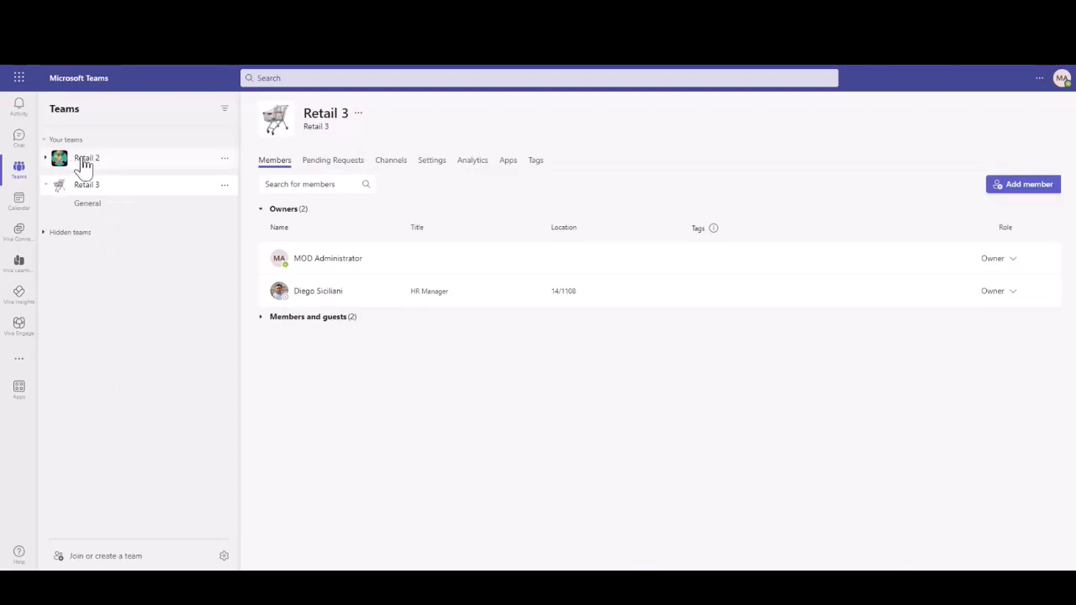
- Open the Shifts app, pin it to the app bar, and check the list of all schedules
click(21, 363)
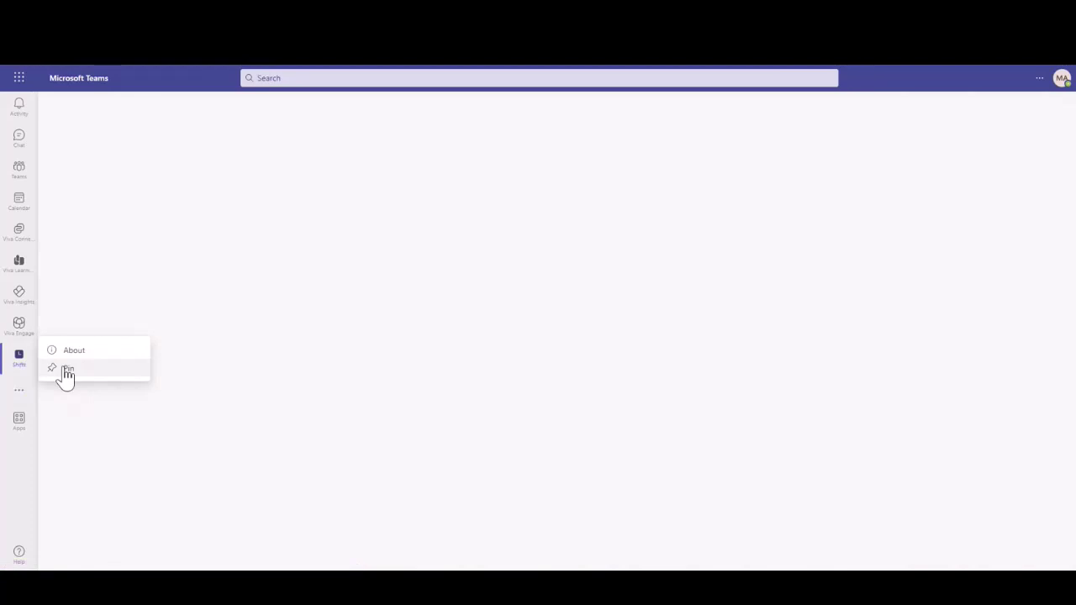
click(66, 370)
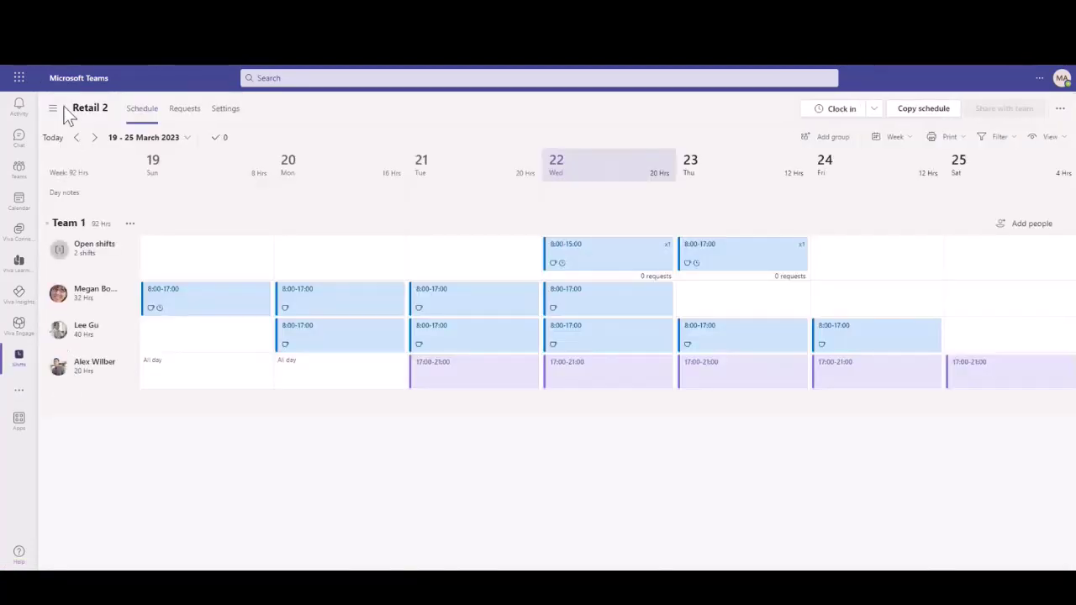
click(54, 109)
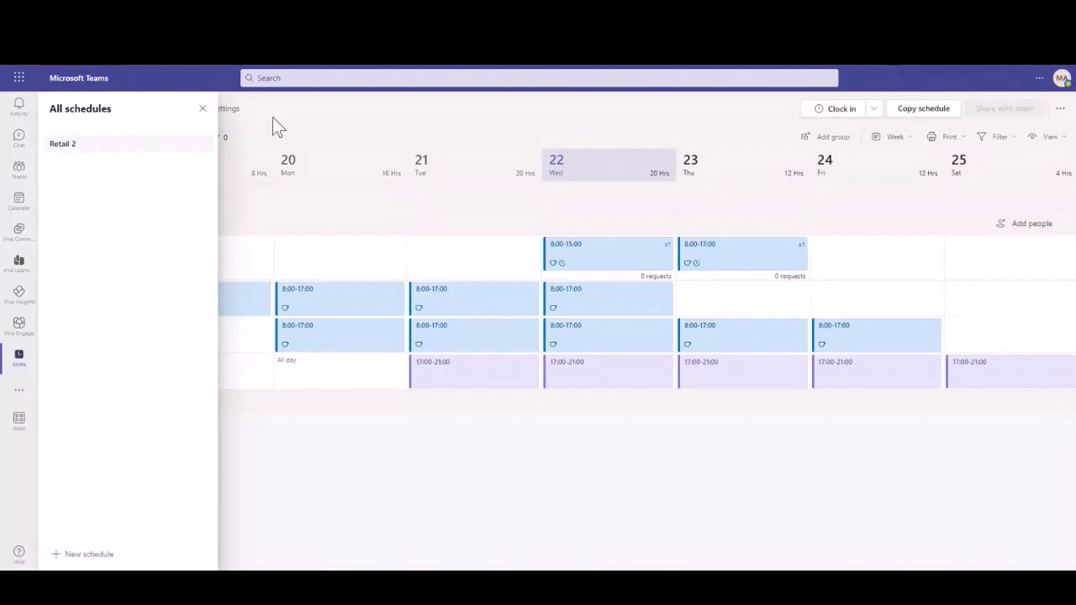
click(202, 109)
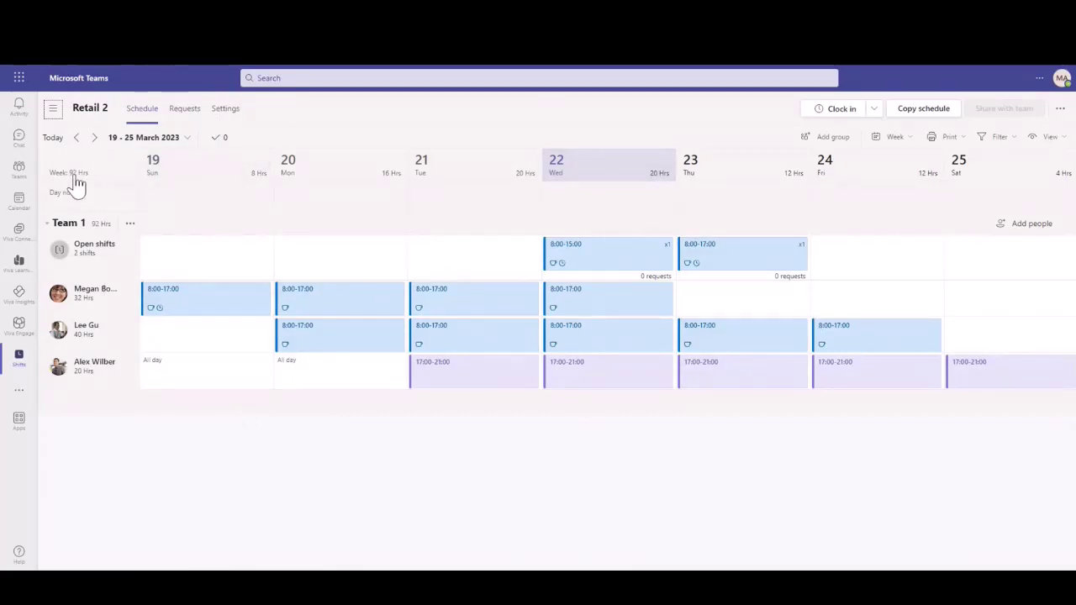
- Open the management page of the Retail 3 team and review its owners, members and guests
click(18, 172)
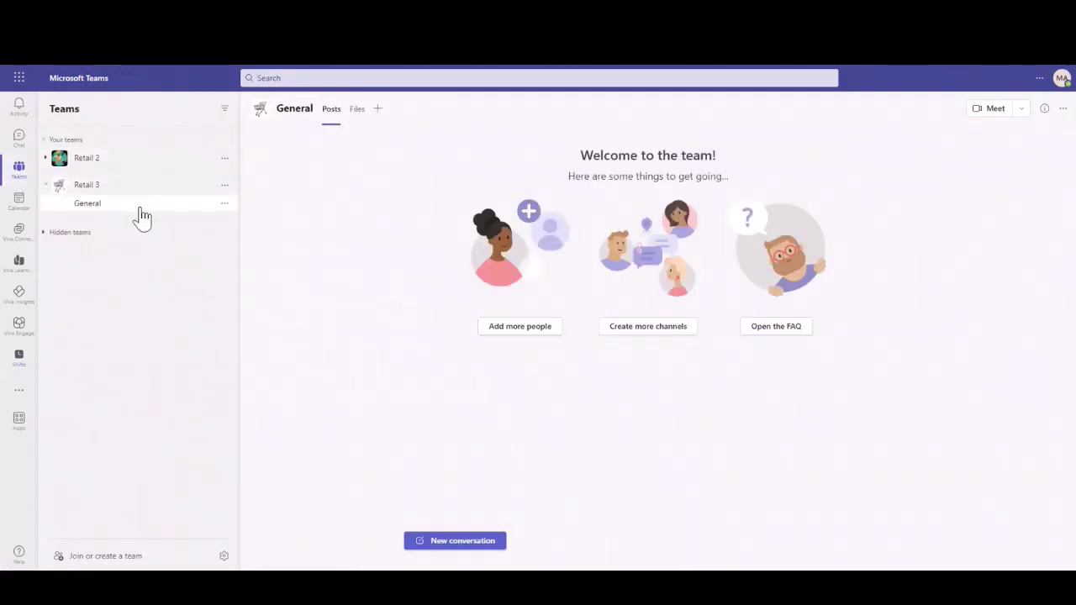
click(226, 186)
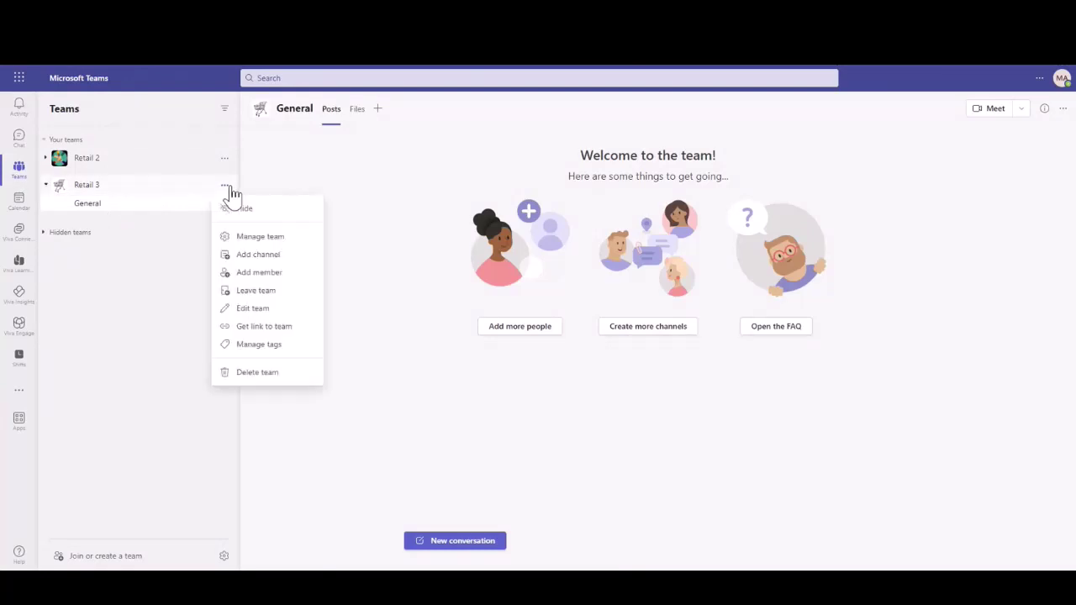
click(247, 241)
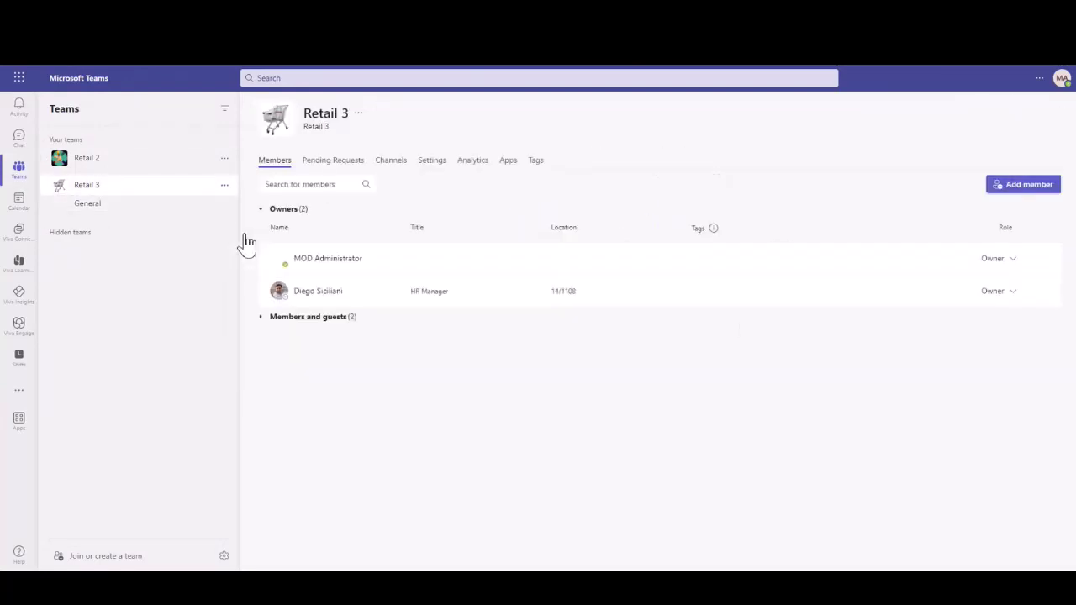
click(261, 320)
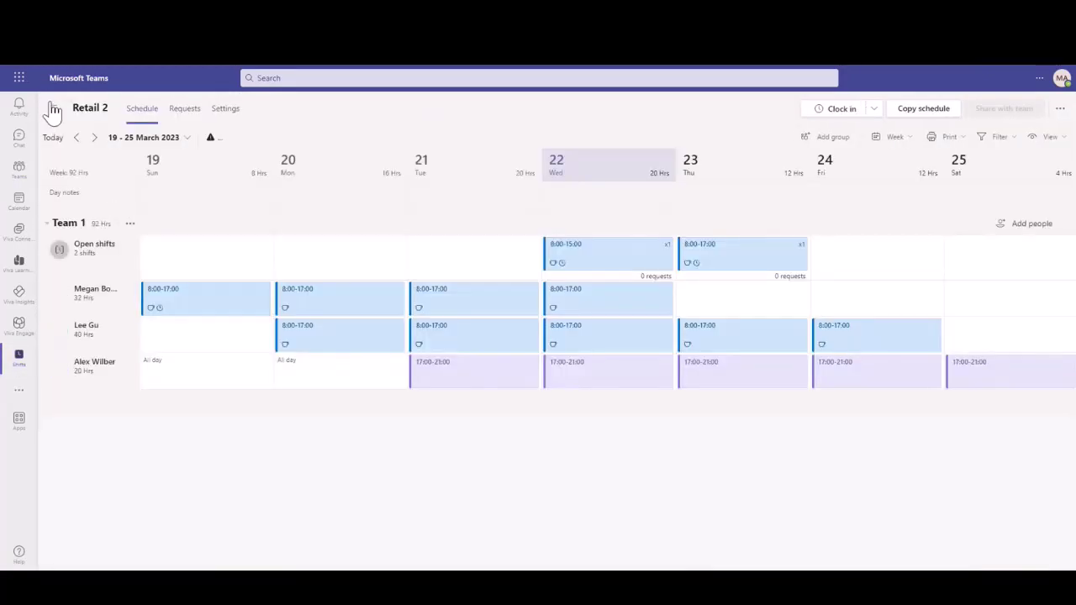
- Create a new team schedule in Shifts for the Retail 3 team
click(52, 108)
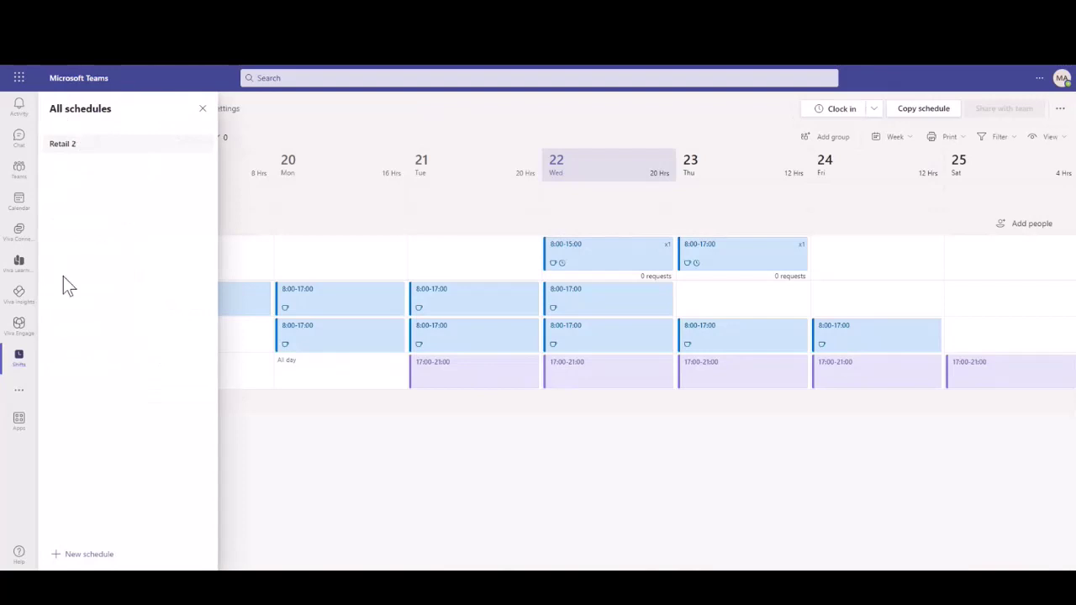
click(89, 554)
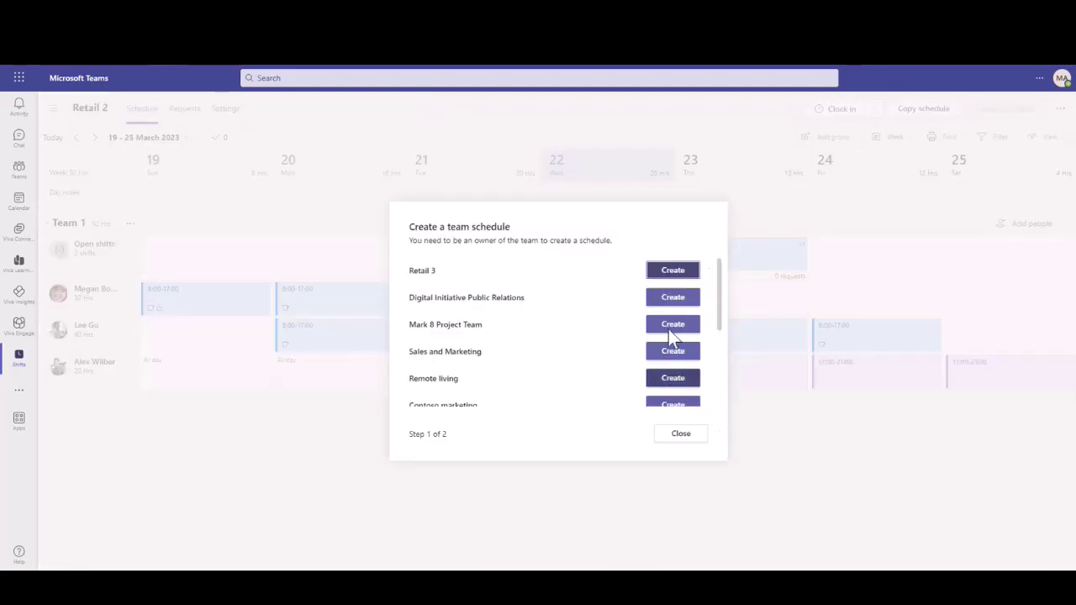
click(668, 270)
click(700, 433)
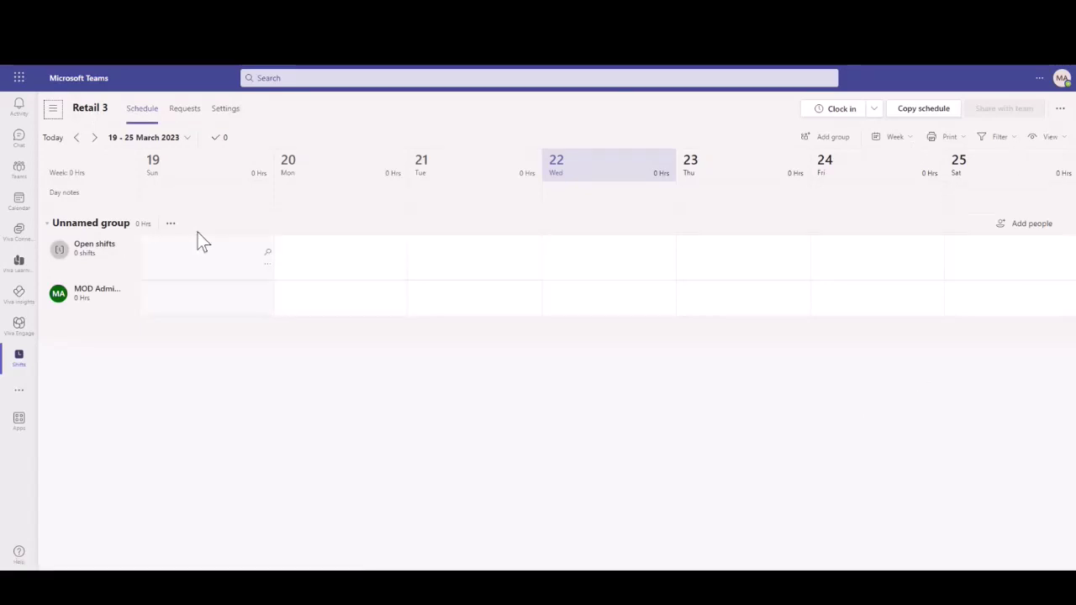
- Examine the Retail 3 schedule's clock-in, export and import, date range, day/week/month and filter options
click(874, 110)
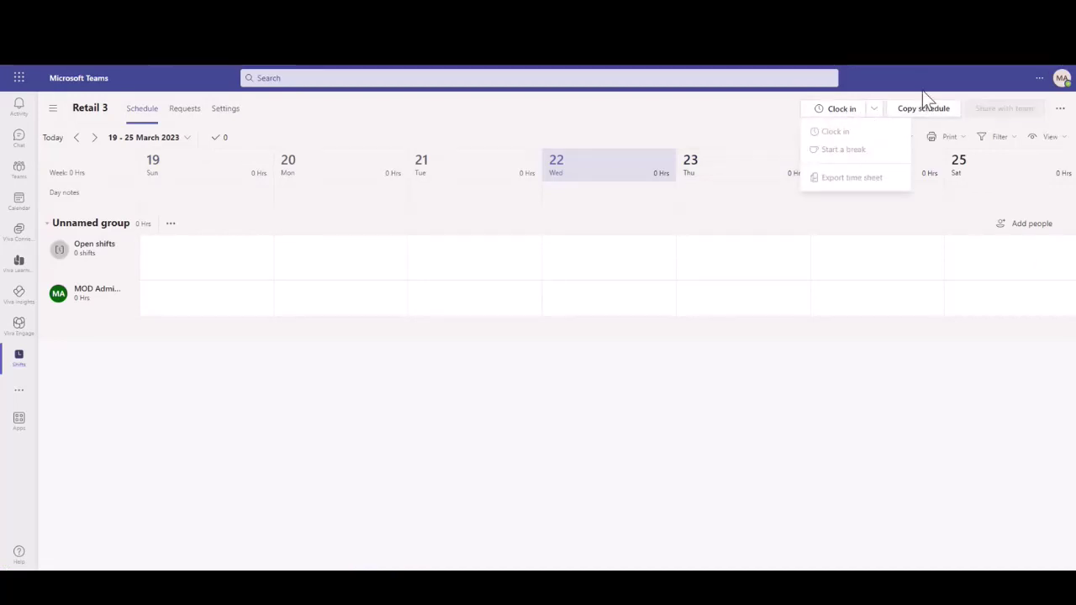
click(1060, 109)
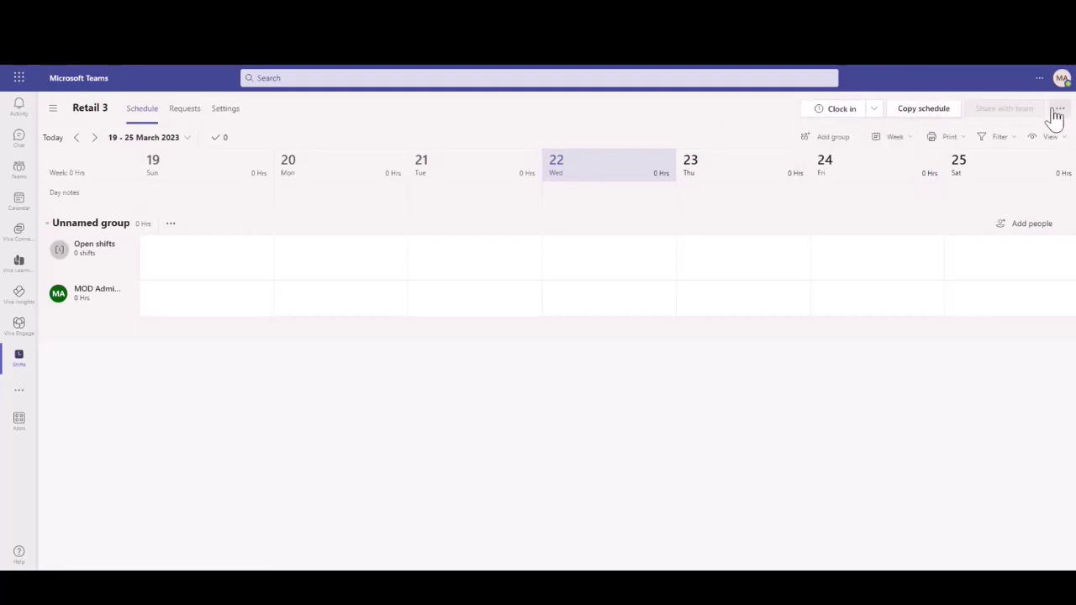
click(1059, 109)
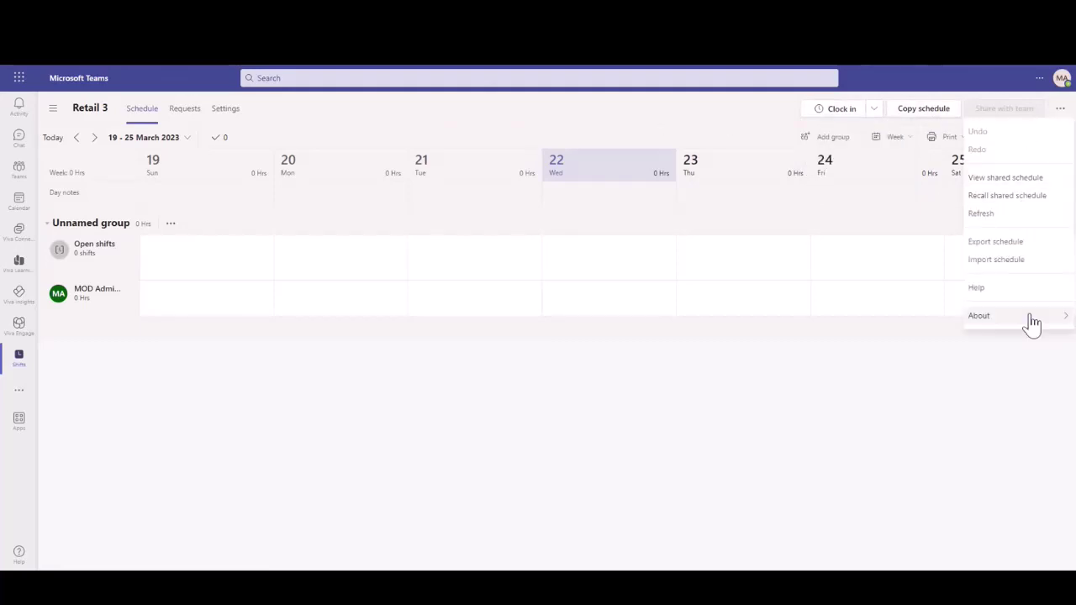
mouse_move(1032, 319)
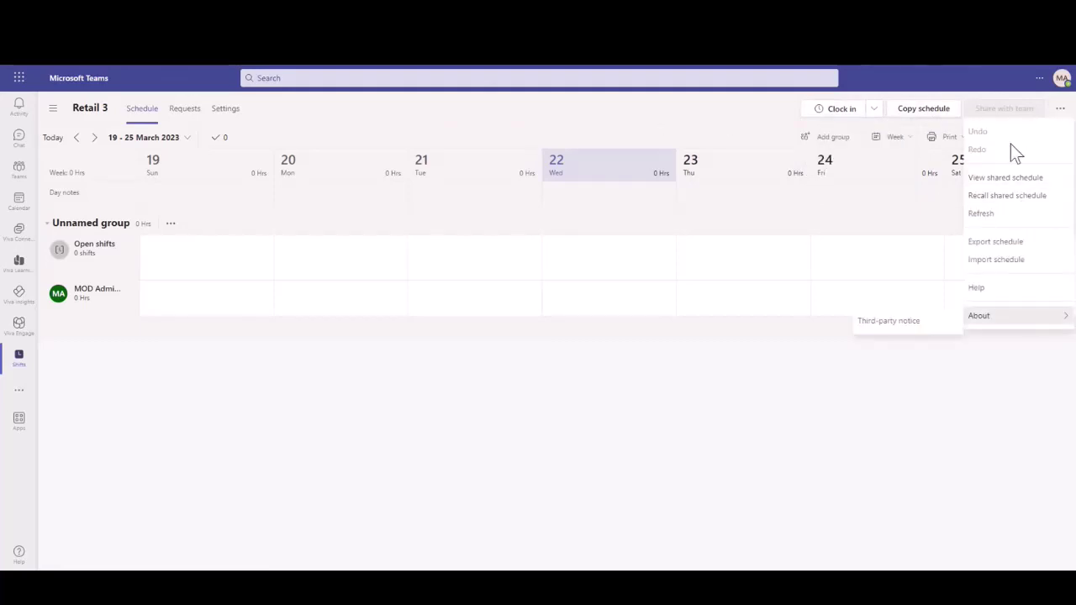
click(602, 106)
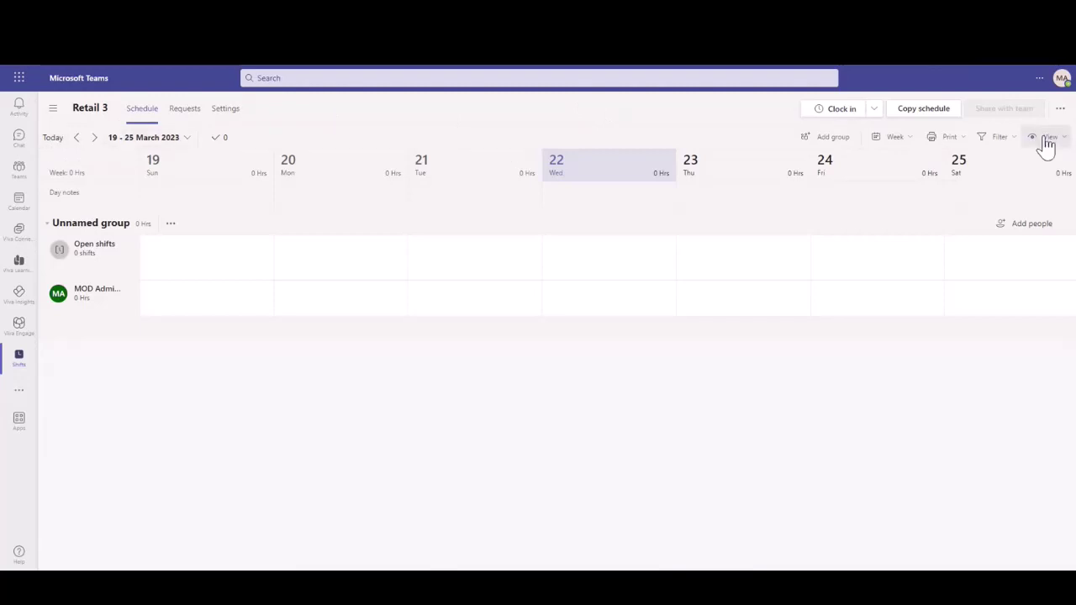
click(186, 141)
click(748, 146)
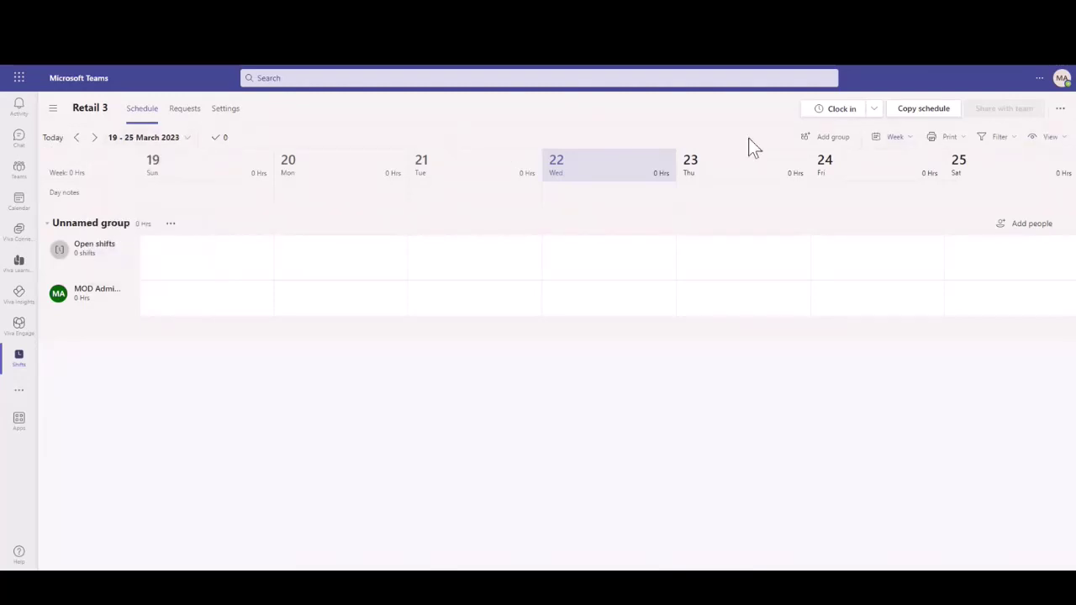
click(898, 137)
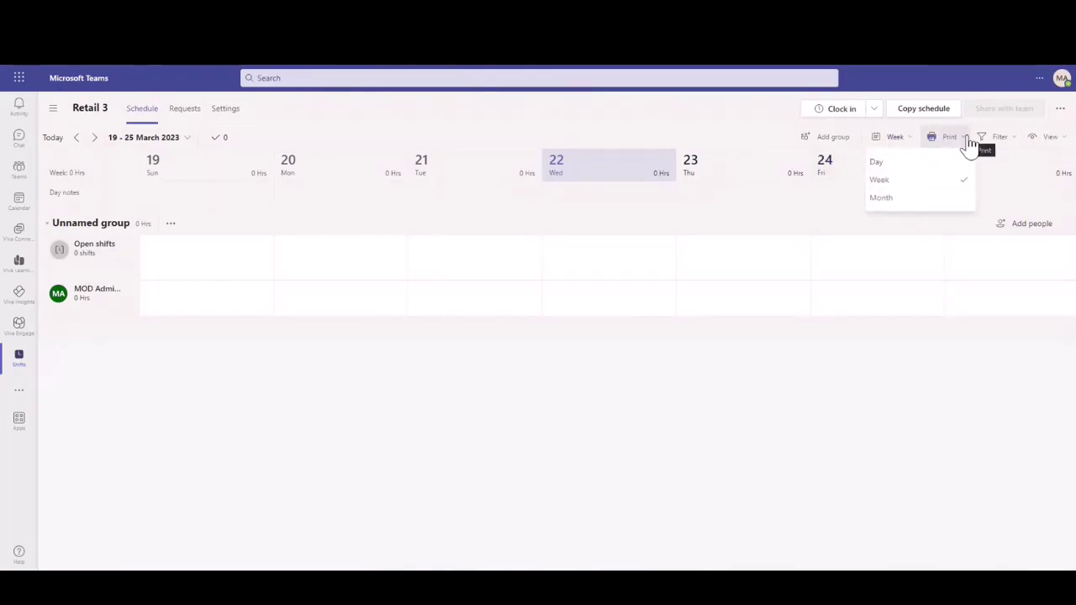
click(1010, 141)
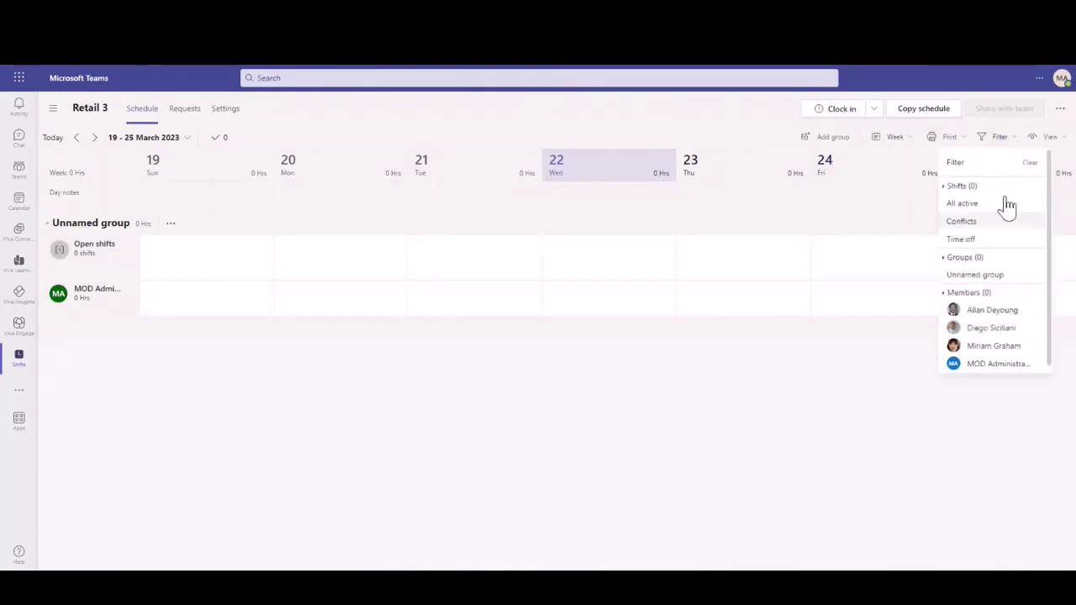
click(731, 108)
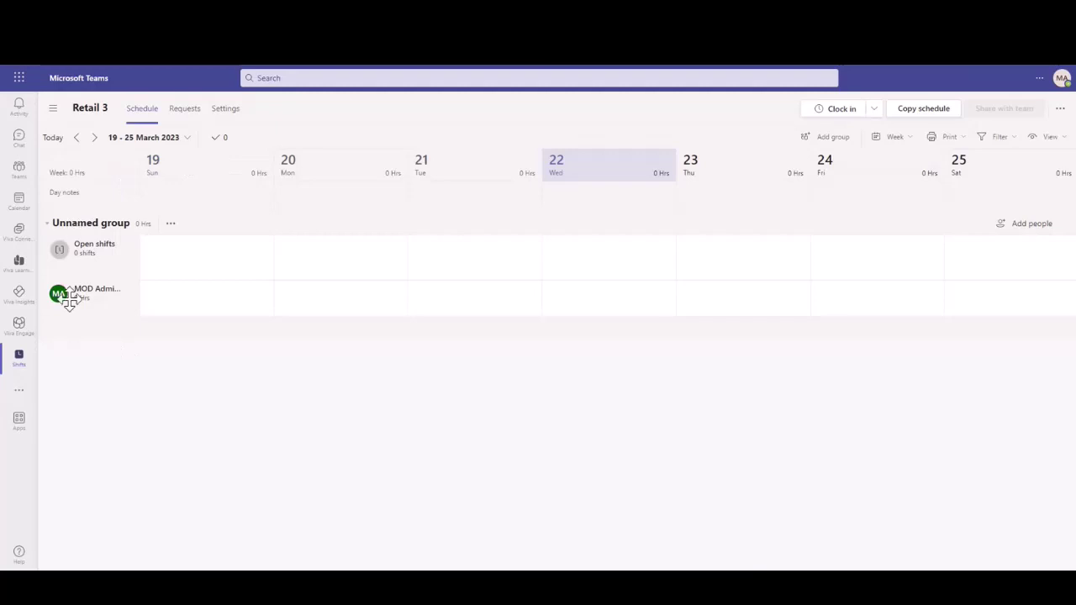
- Rename the unnamed group in the Retail 3 schedule as Food Group
click(170, 224)
click(203, 251)
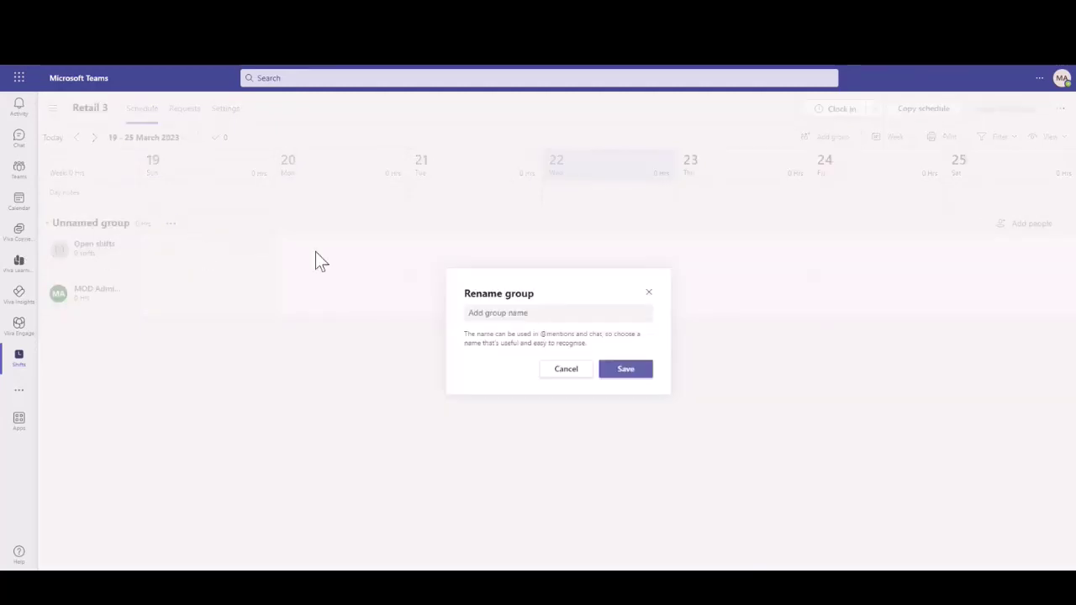
click(508, 316)
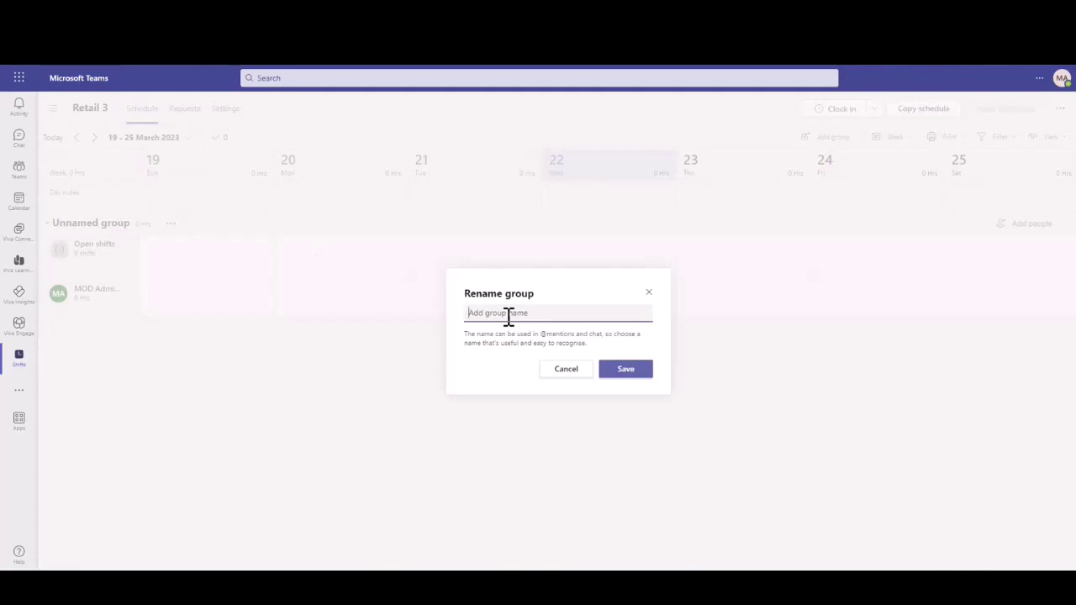
text(Food Group)
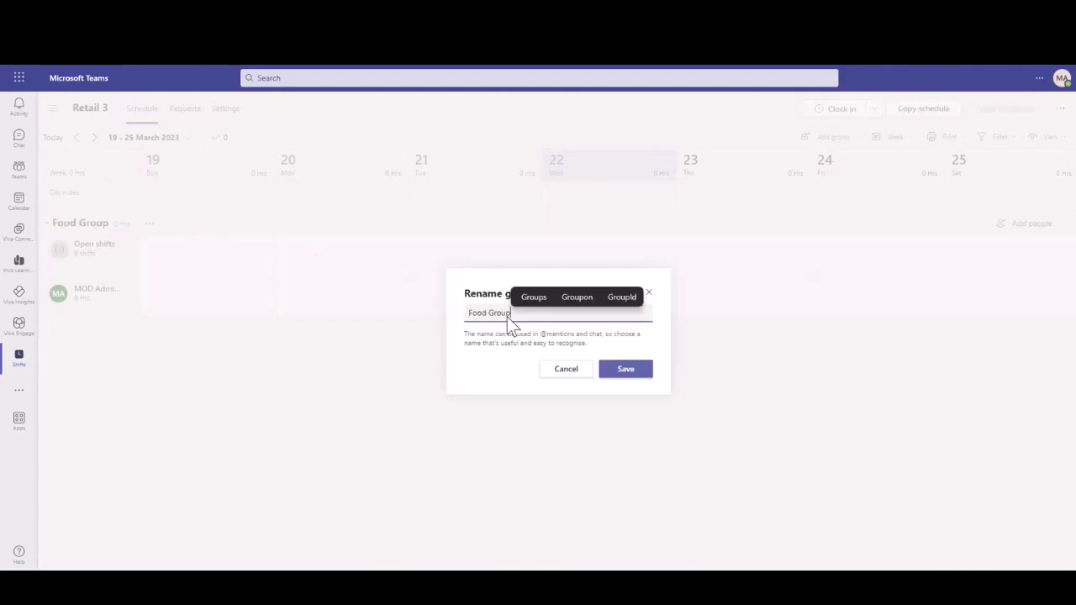
click(625, 371)
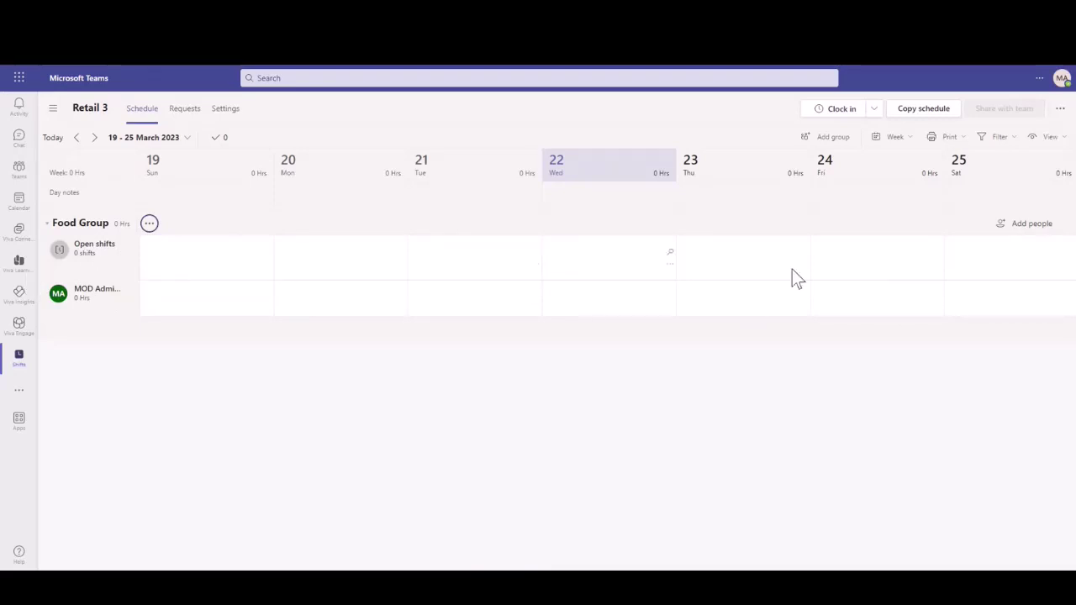
- Add the three suggested Retail 3 team members to Food Group
click(1027, 226)
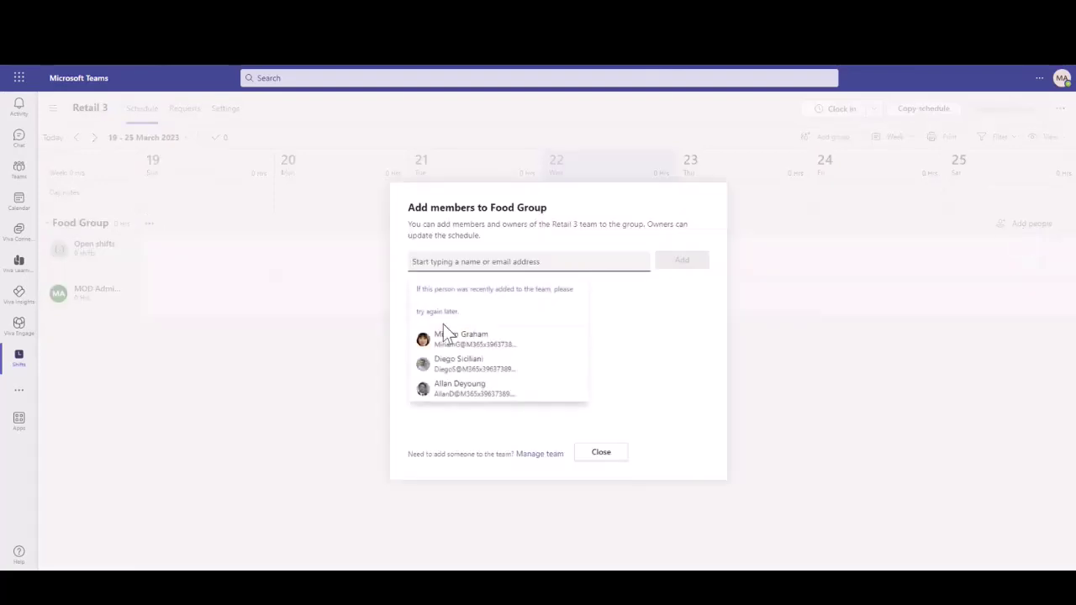
click(481, 344)
click(481, 345)
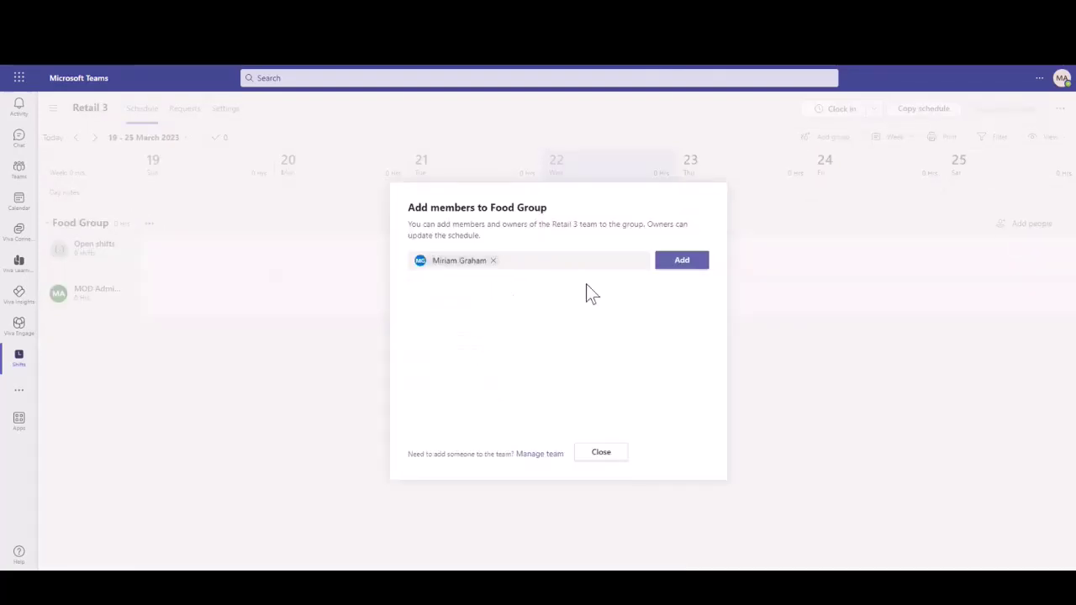
click(473, 339)
click(677, 263)
click(549, 258)
click(501, 352)
click(682, 261)
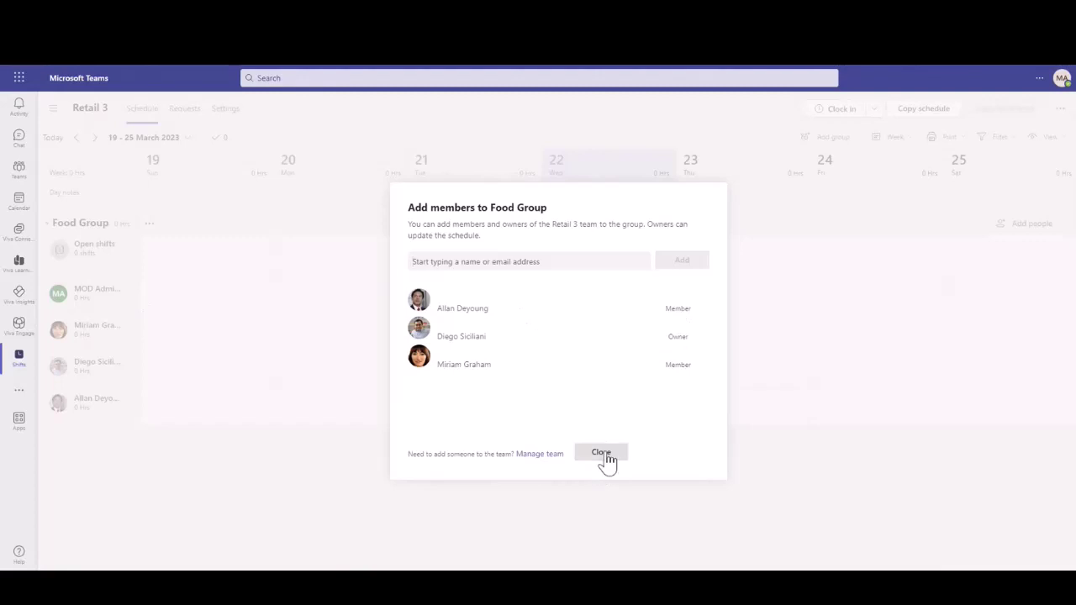
click(604, 454)
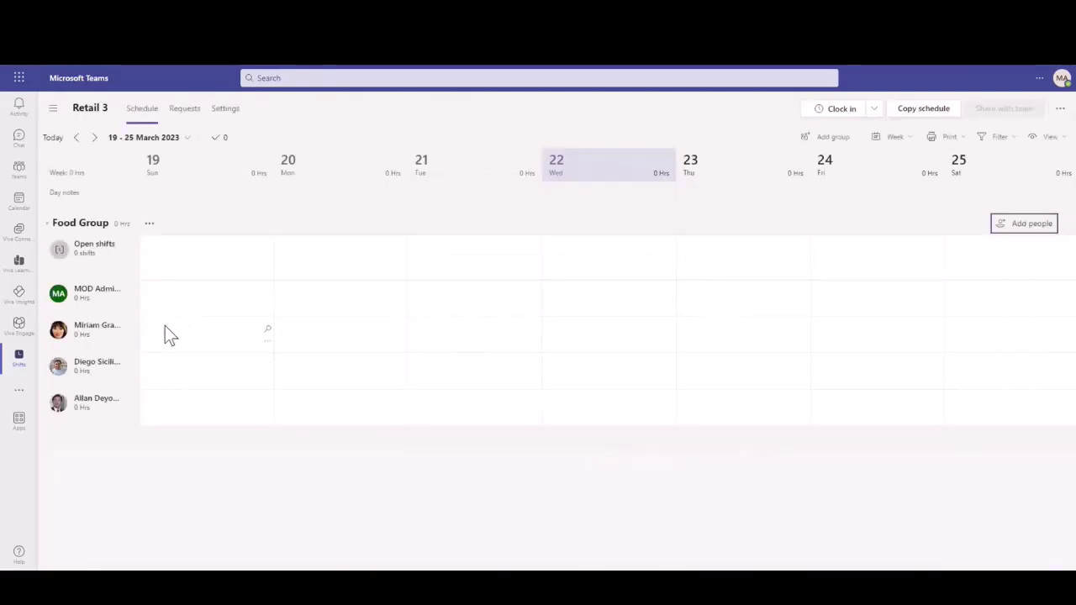
- Create an 8:00–17:00 shift for the administrator on Sunday 19 March, with a stock take activity from 8:00 to 10:00
click(157, 293)
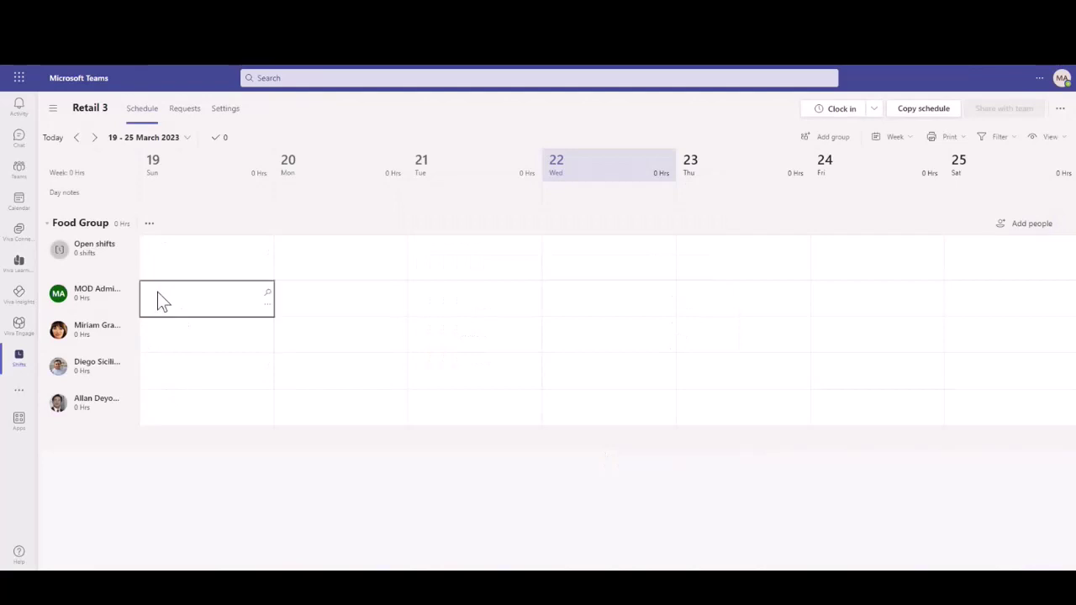
click(268, 305)
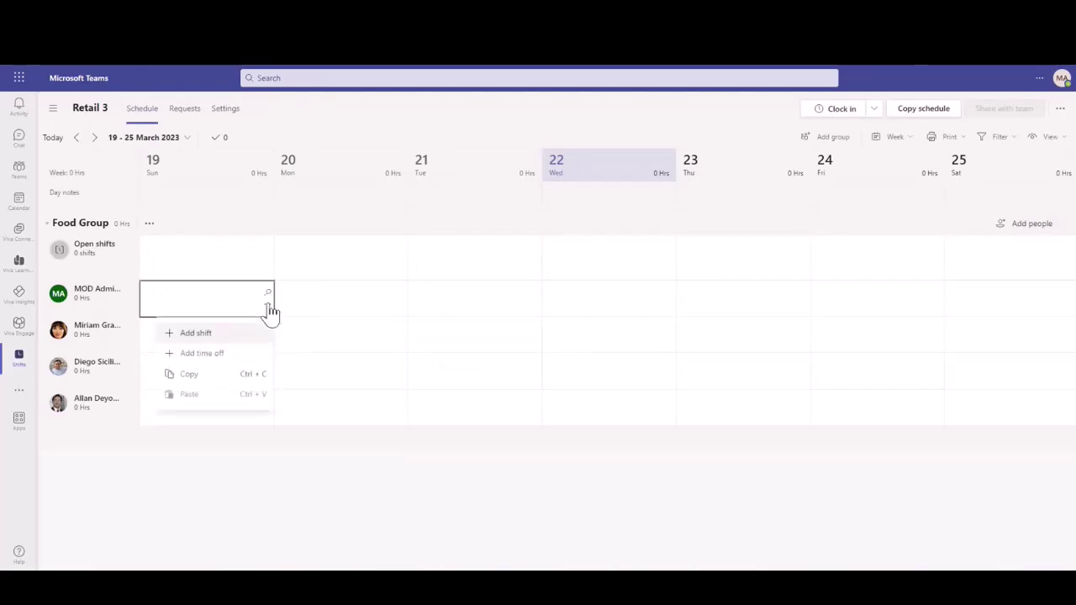
click(212, 335)
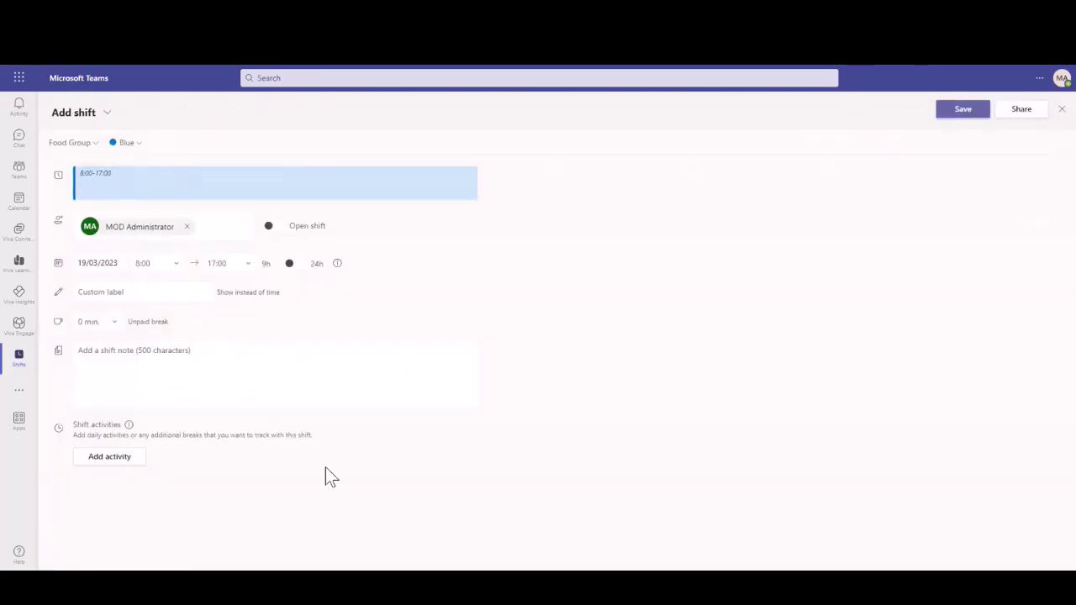
click(240, 362)
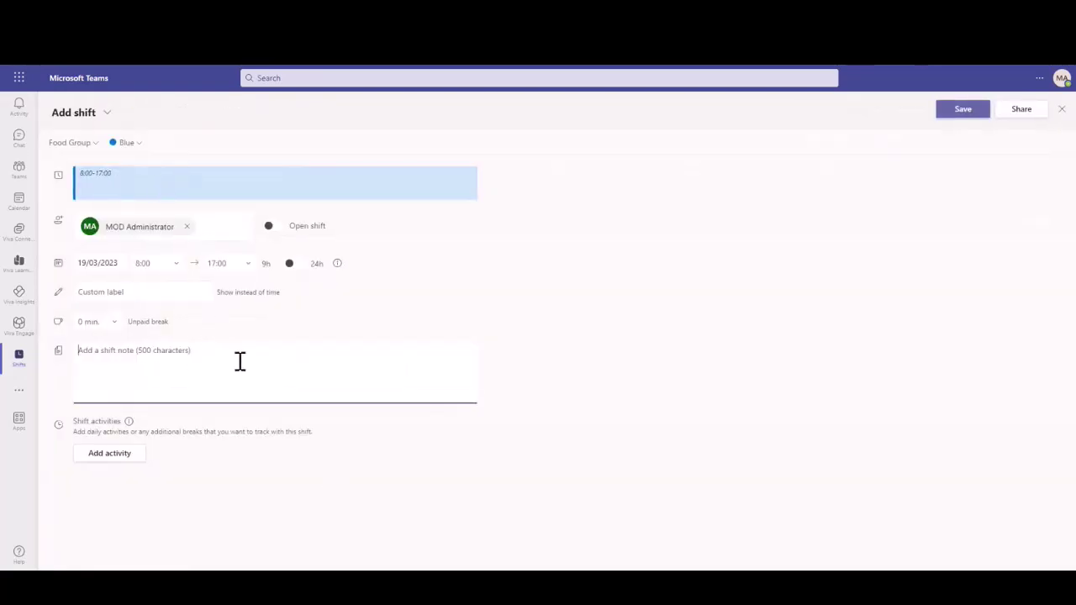
click(109, 454)
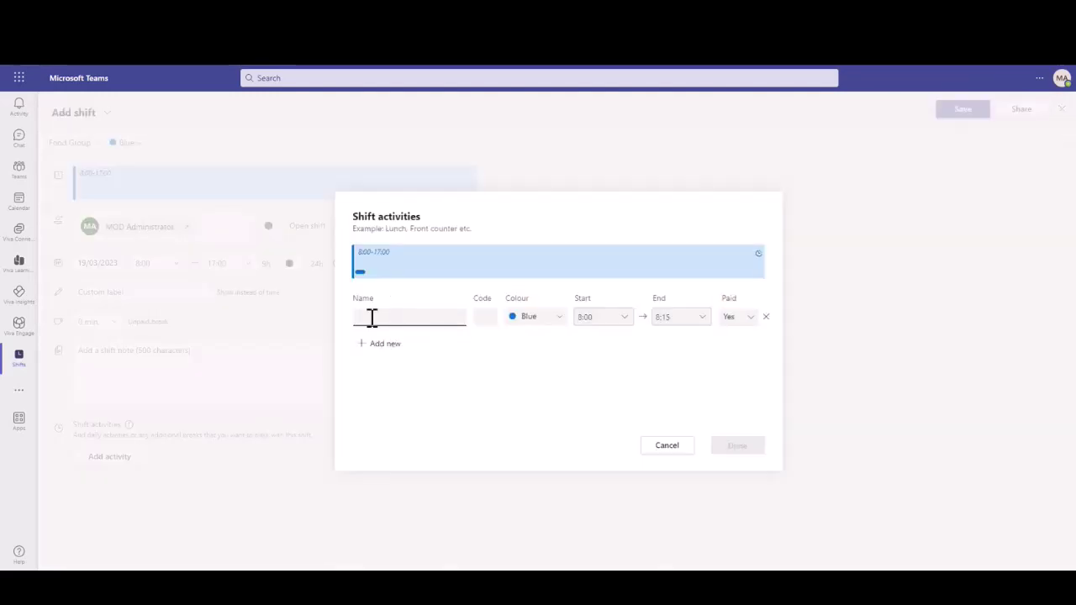
text(stock take)
click(662, 316)
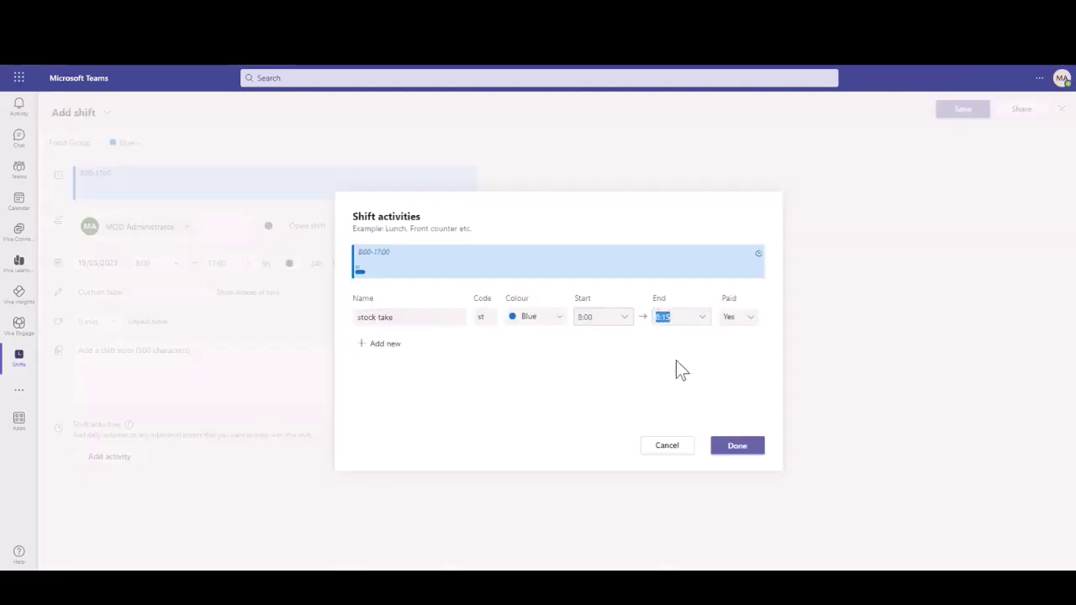
click(700, 318)
click(684, 460)
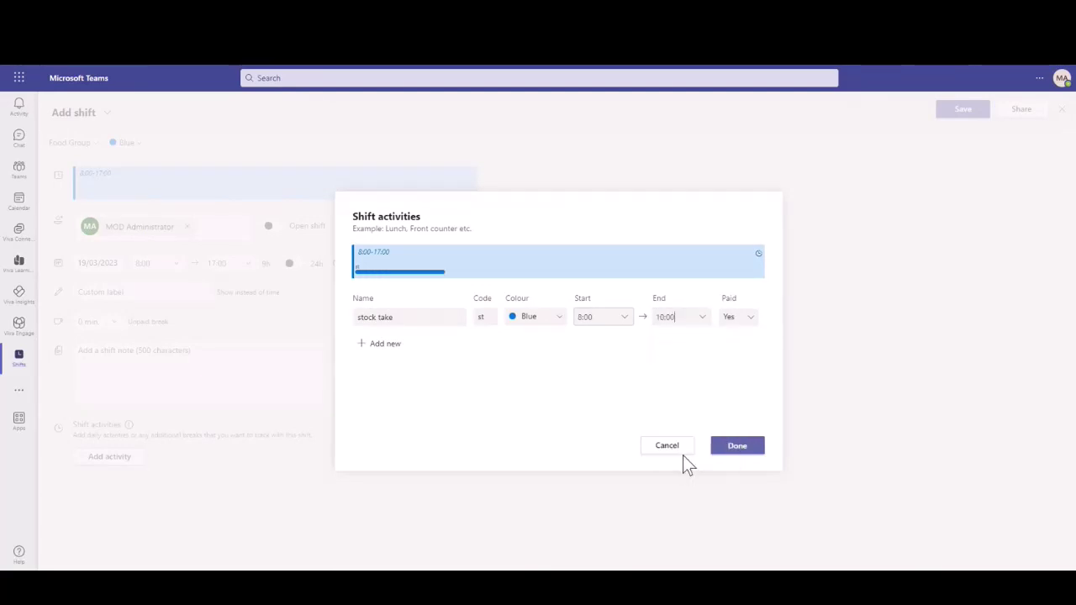
click(731, 449)
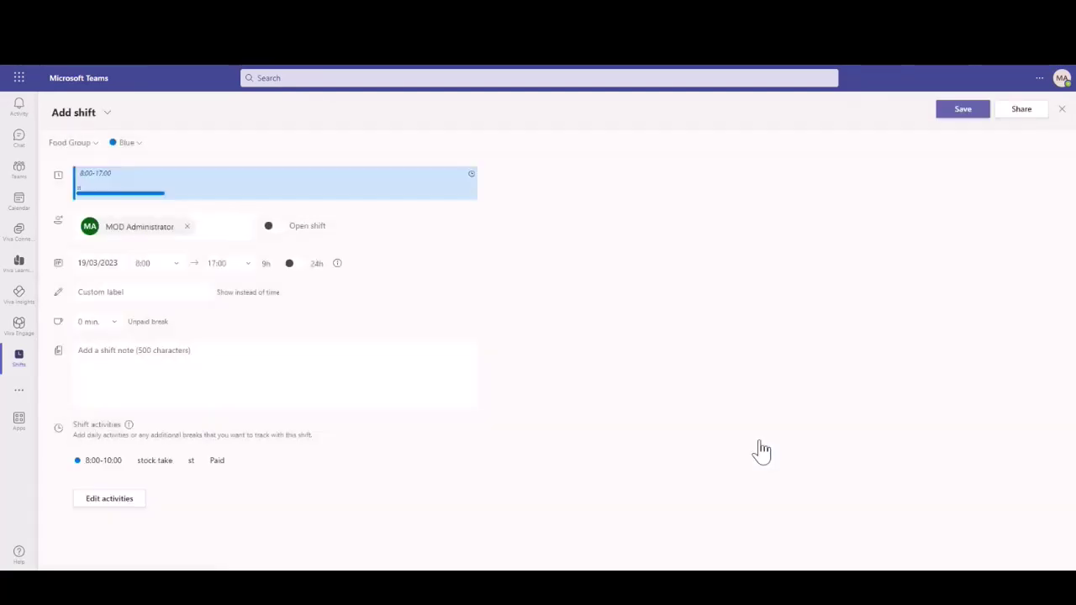
- Add the note "Notes for the shift" to the administrator's Sunday shift and save it
click(180, 357)
text(Notes fo)
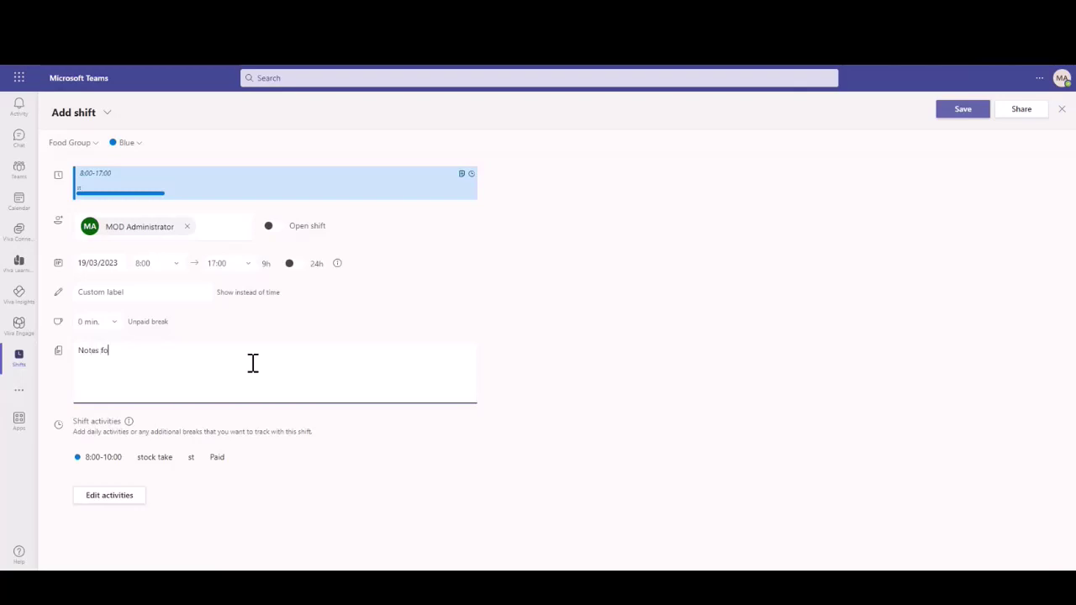
text(r the shift)
click(407, 313)
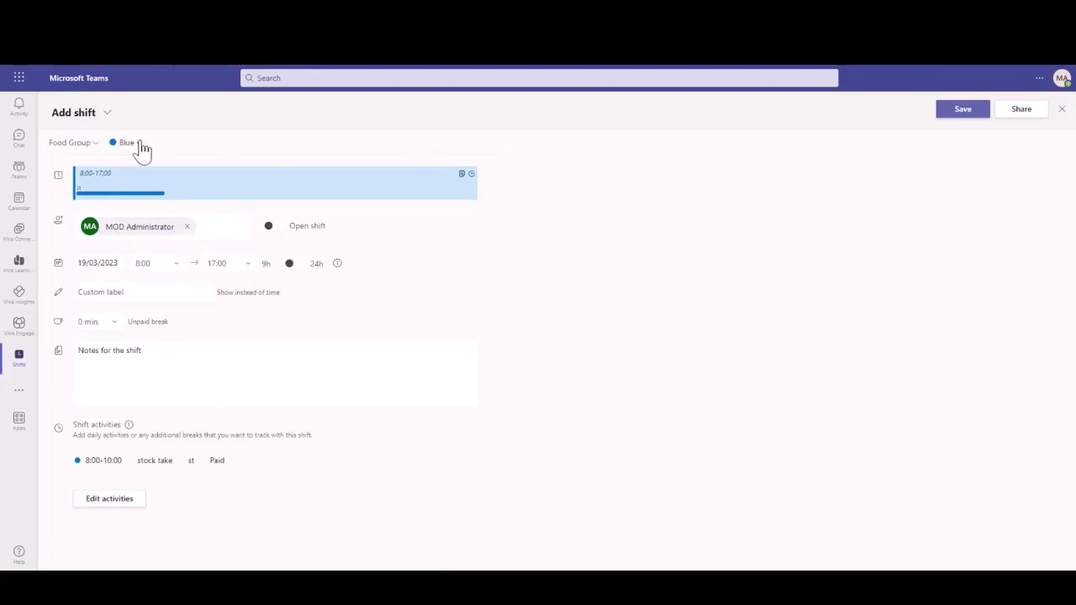
click(948, 114)
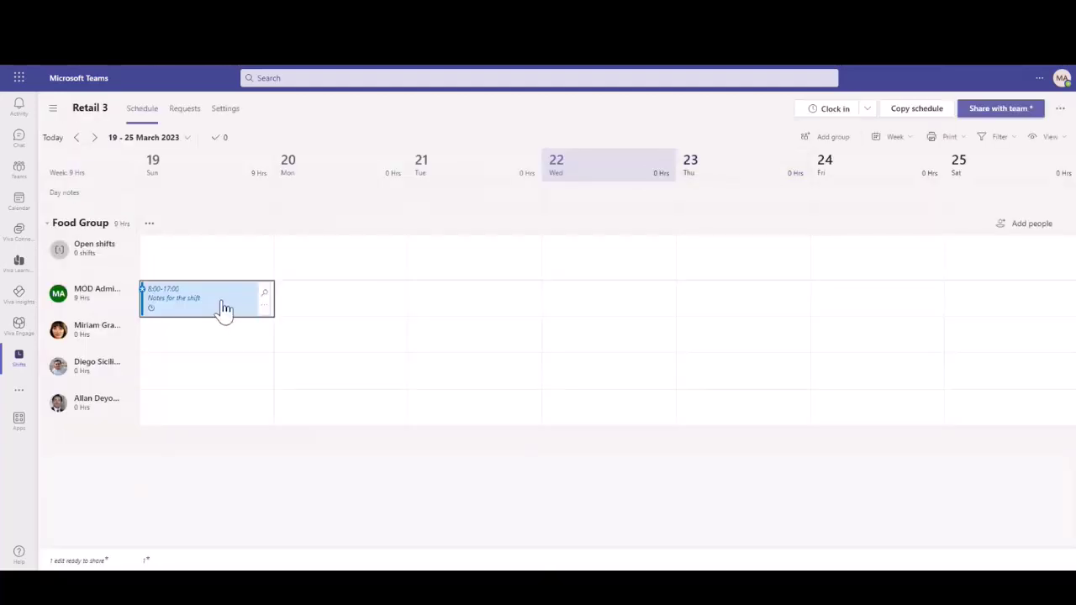
- Copy the administrator's Sunday shift to Monday 20 through Thursday 23 March in the same row
right_click(398, 309)
click(332, 301)
key(ctrl+v)
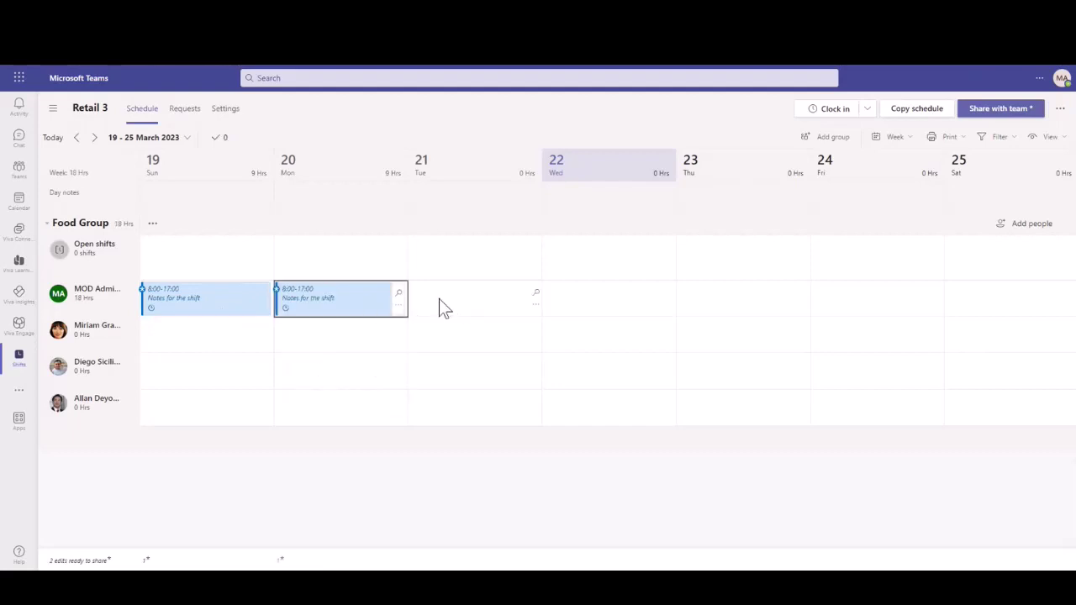
click(438, 301)
key(ctrl+v)
click(579, 302)
key(ctrl+v)
click(705, 296)
key(ctrl+v)
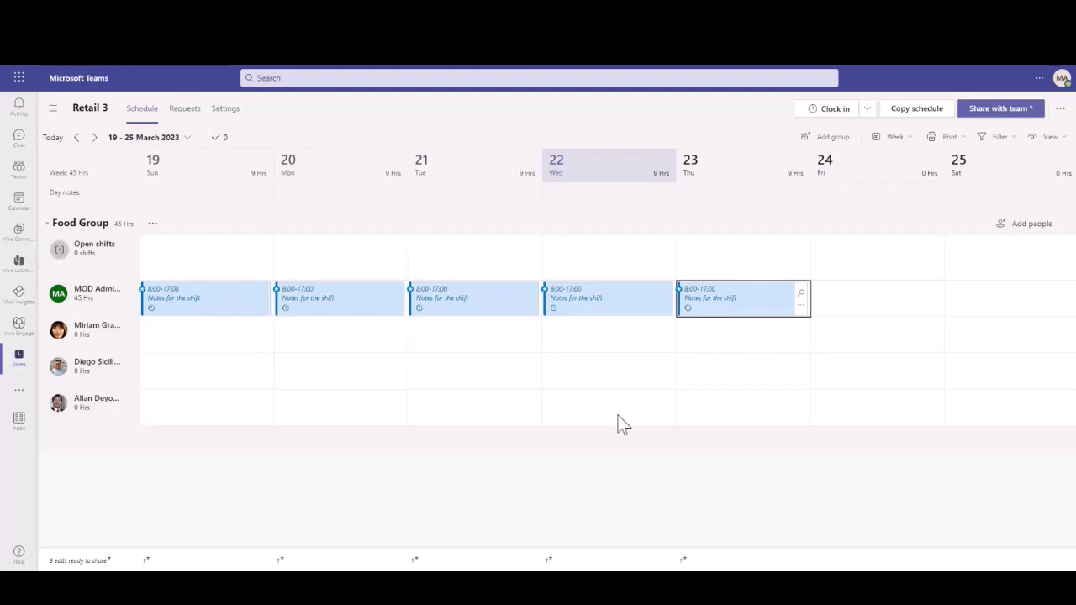
click(475, 446)
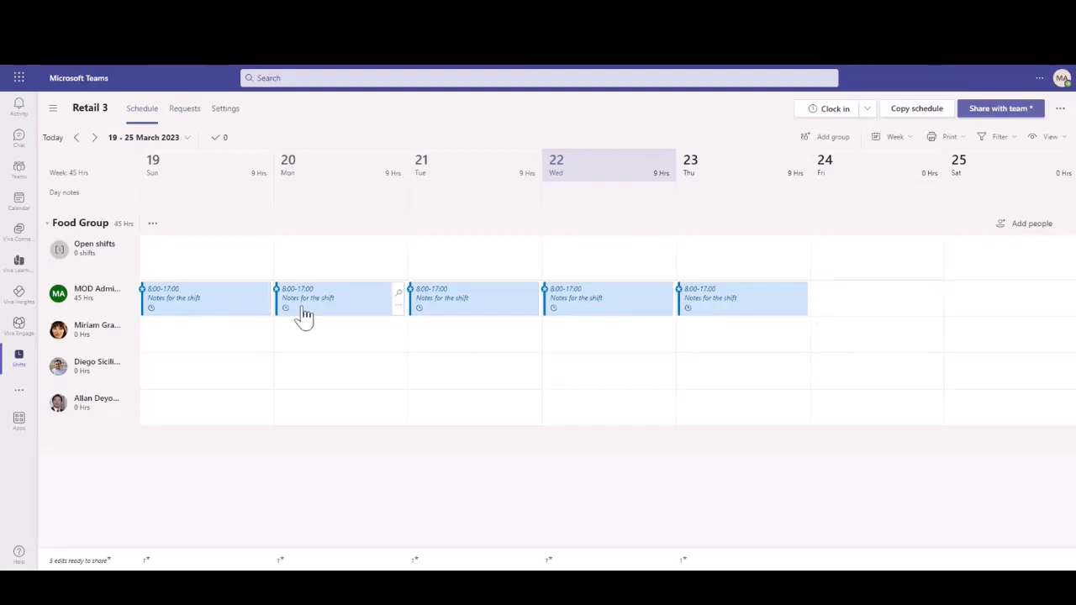
- Add a purple 12:00–21:00 shift on Monday 20 March for the member listed directly below the administrator
right_click(400, 346)
click(343, 376)
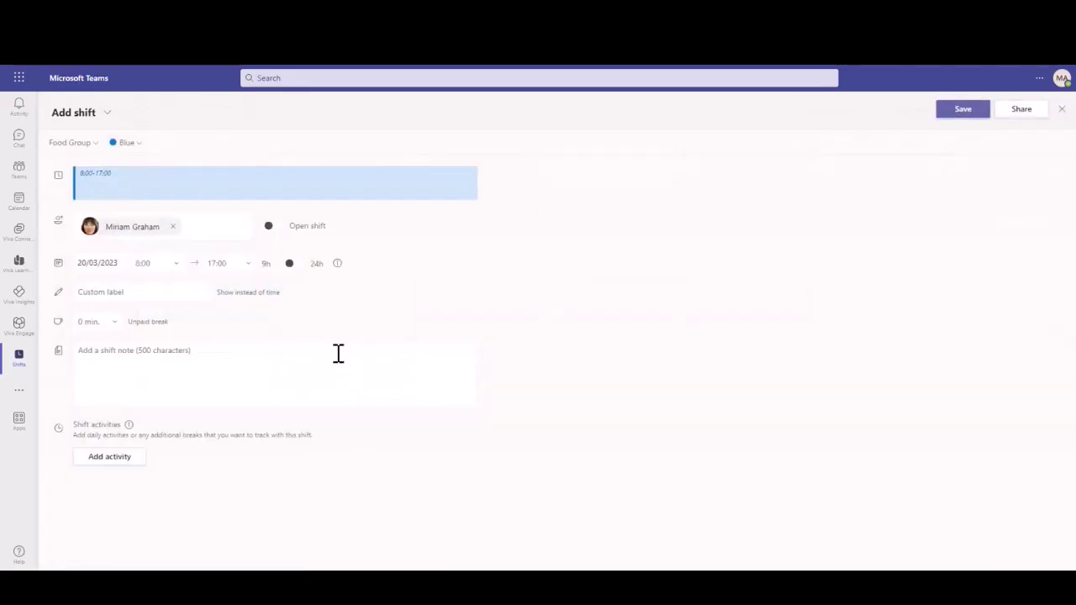
click(172, 265)
scroll(164, 361, down, 3)
click(164, 379)
click(126, 142)
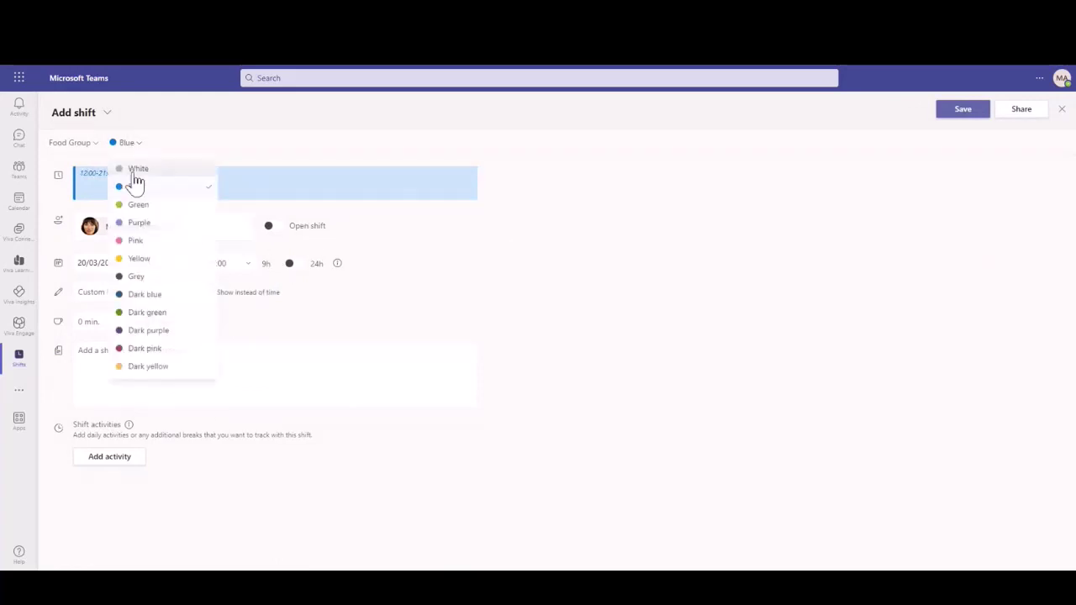
click(139, 222)
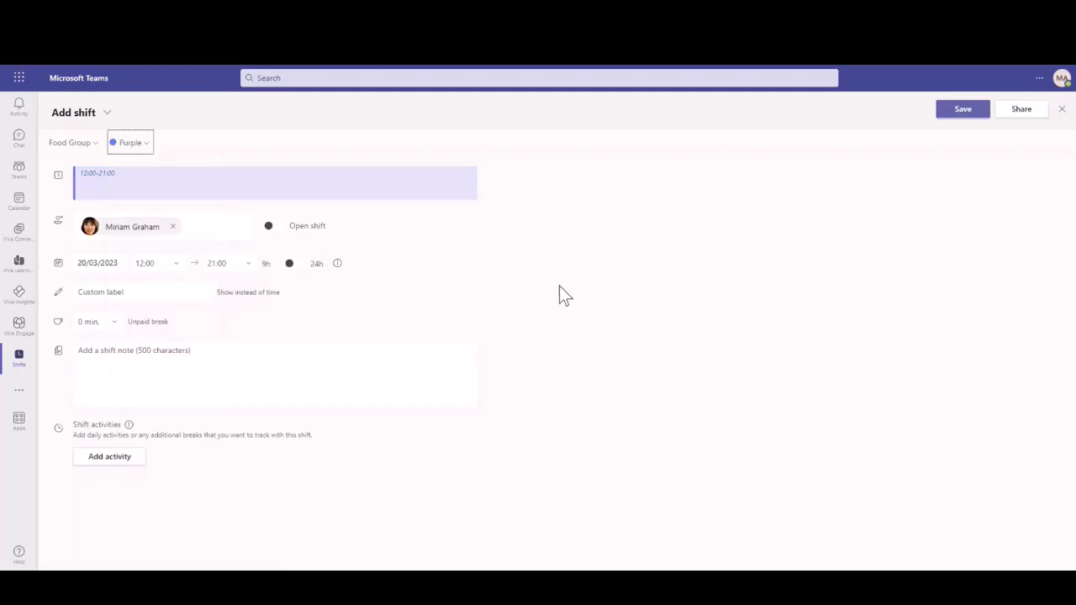
click(951, 120)
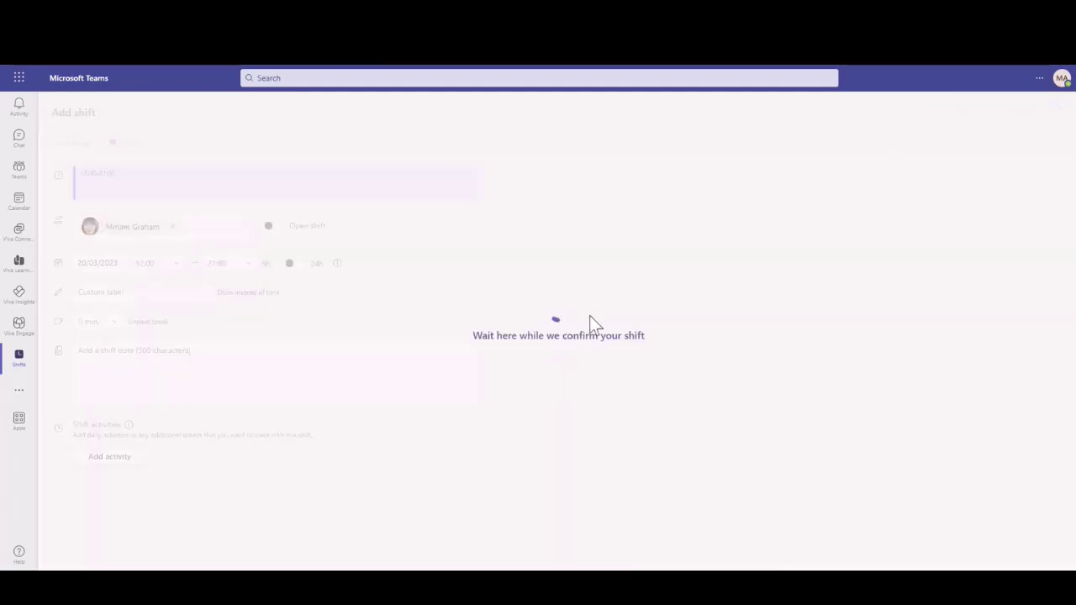
- Copy the purple Monday shift to Tuesday 21 through Friday 24 March for the same member
key(ctrl+v)
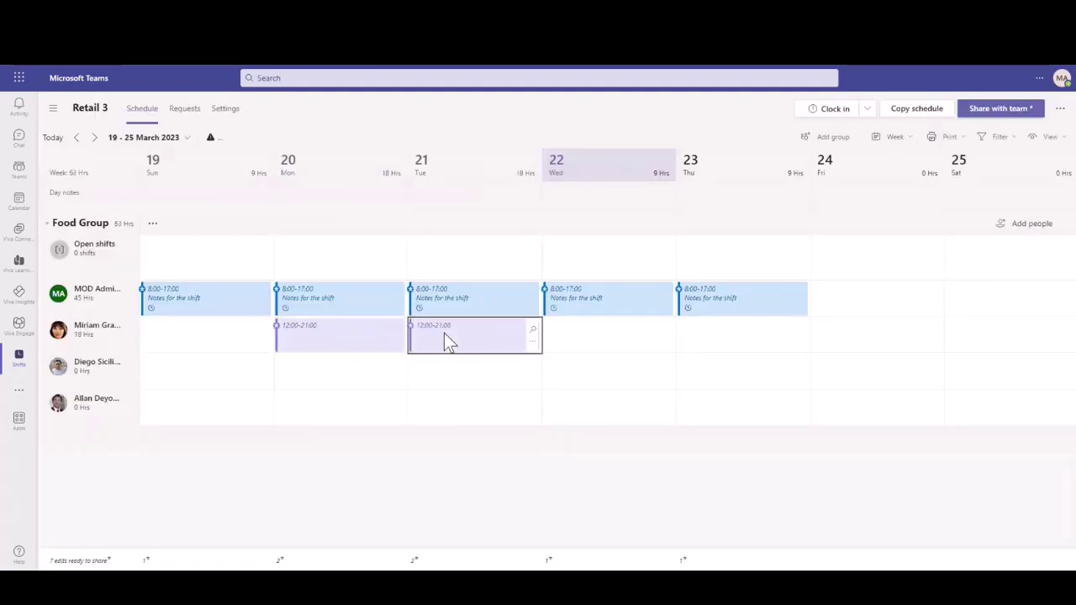
key(ctrl+v)
key(ctrl+v)
key(ctrl+v)
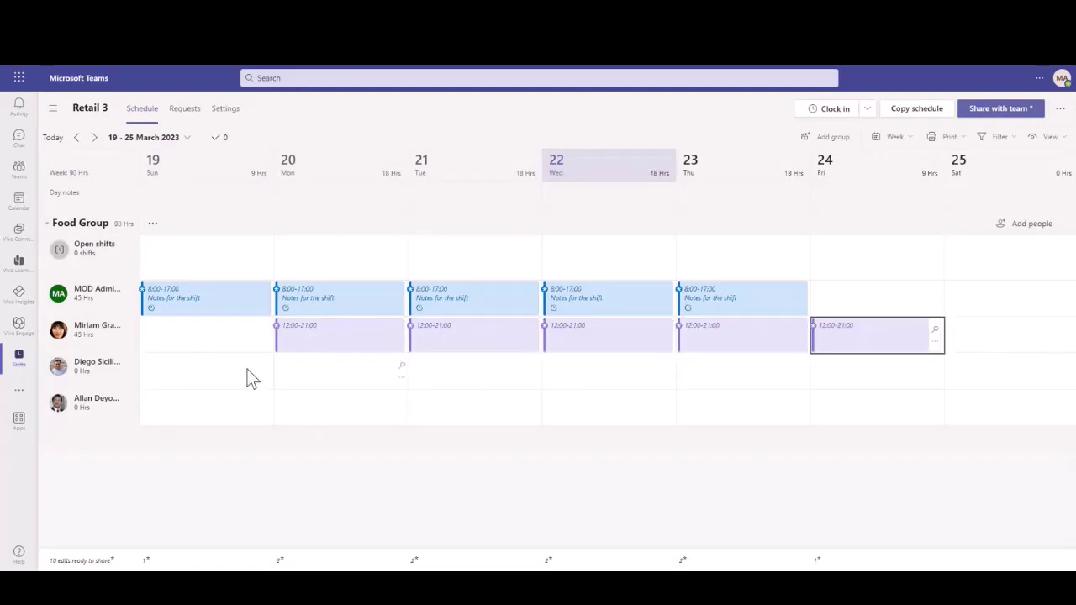
- Paste the purple 12:00–21:00 shift into Sunday 19 through Wednesday 22 March for the third member in Food Group
click(194, 376)
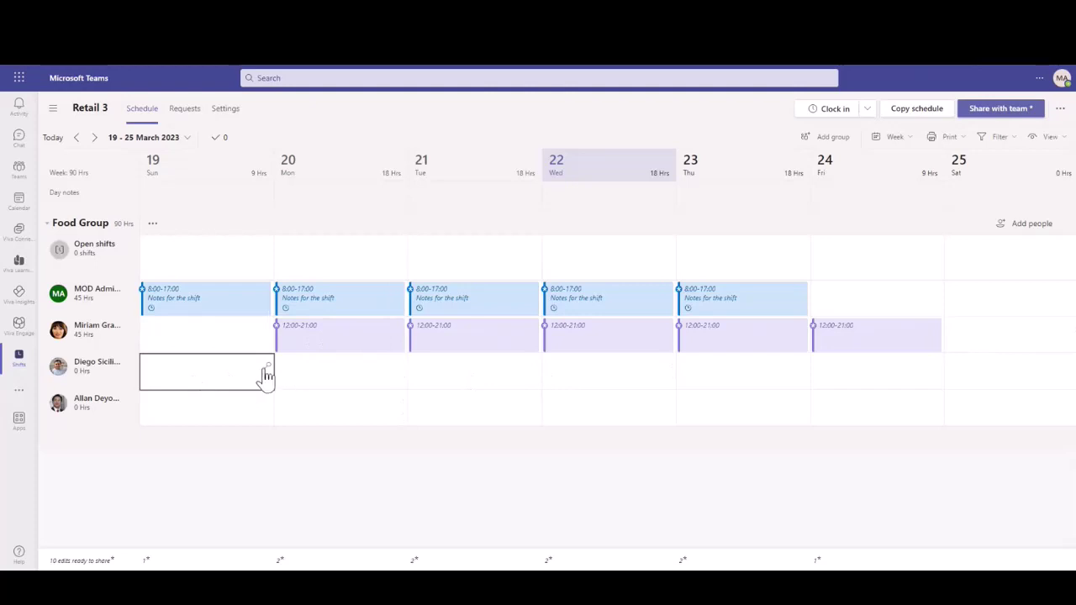
key(ctrl+v)
click(349, 370)
key(ctrl+v)
click(469, 373)
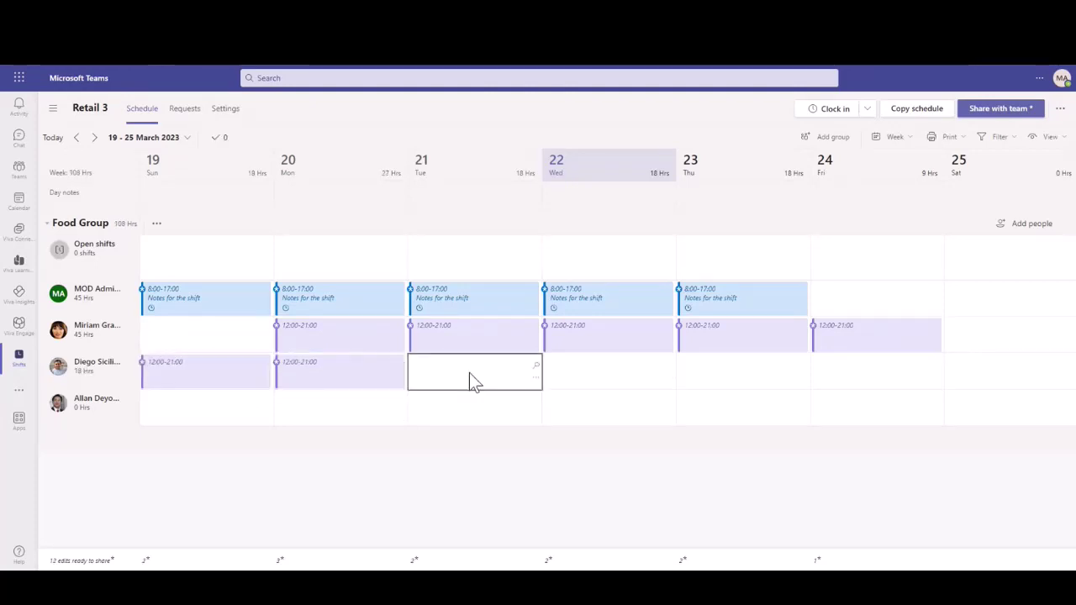
key(ctrl+v)
click(558, 378)
key(ctrl+v)
- Copy the administrator's 8:00–17:00 Sunday shift to the last Food Group member for Sunday 19 through Friday 24 March
click(199, 299)
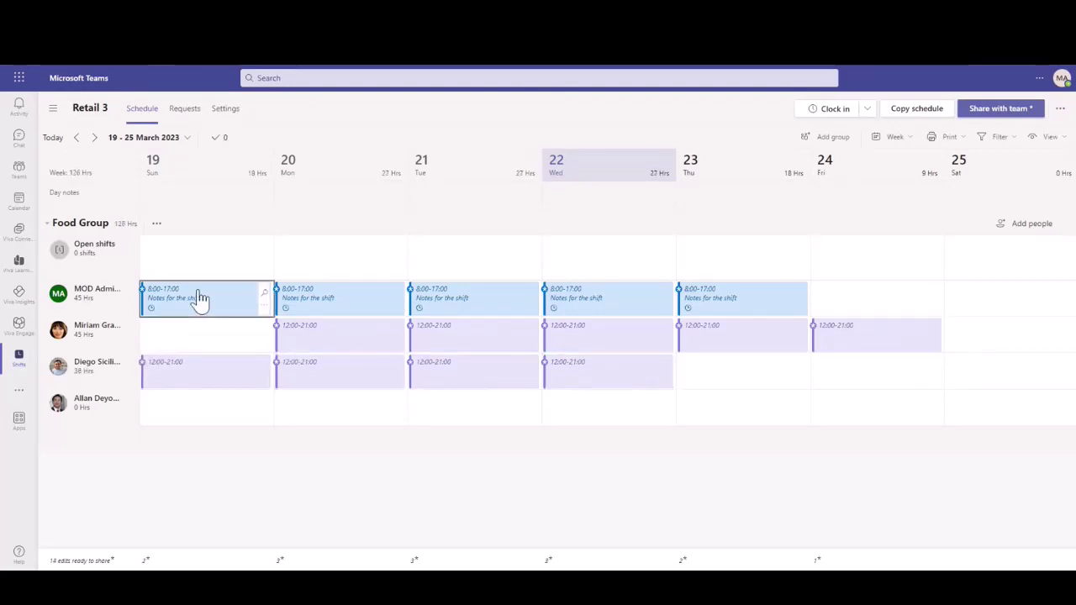
key(ctrl+c)
click(233, 416)
key(ctrl+v)
click(337, 414)
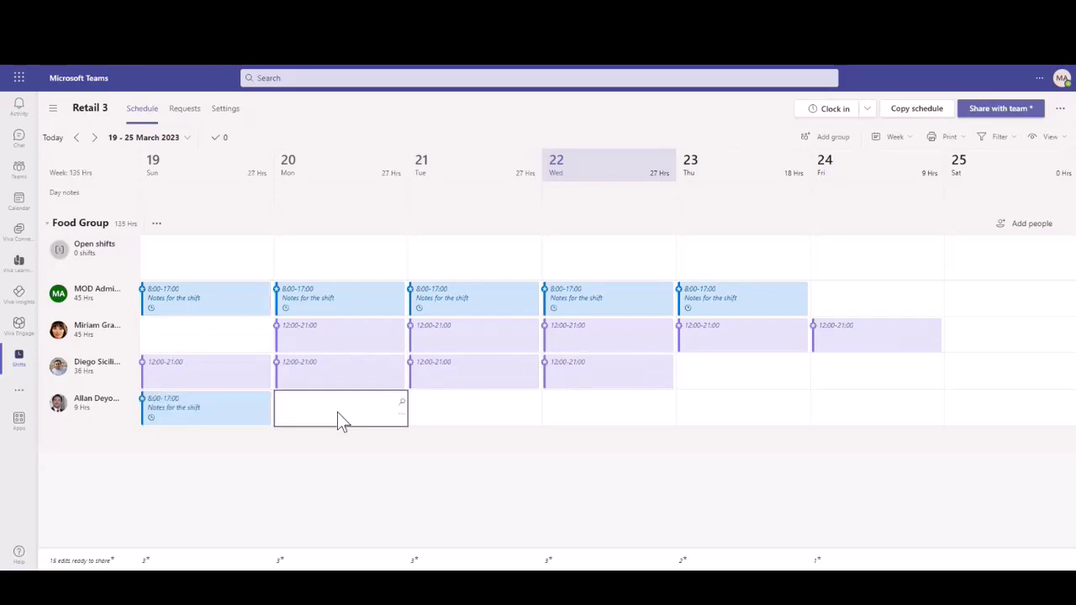
key(ctrl+v)
click(531, 414)
key(ctrl+v)
click(583, 412)
key(ctrl+v)
click(728, 411)
key(ctrl+v)
click(824, 412)
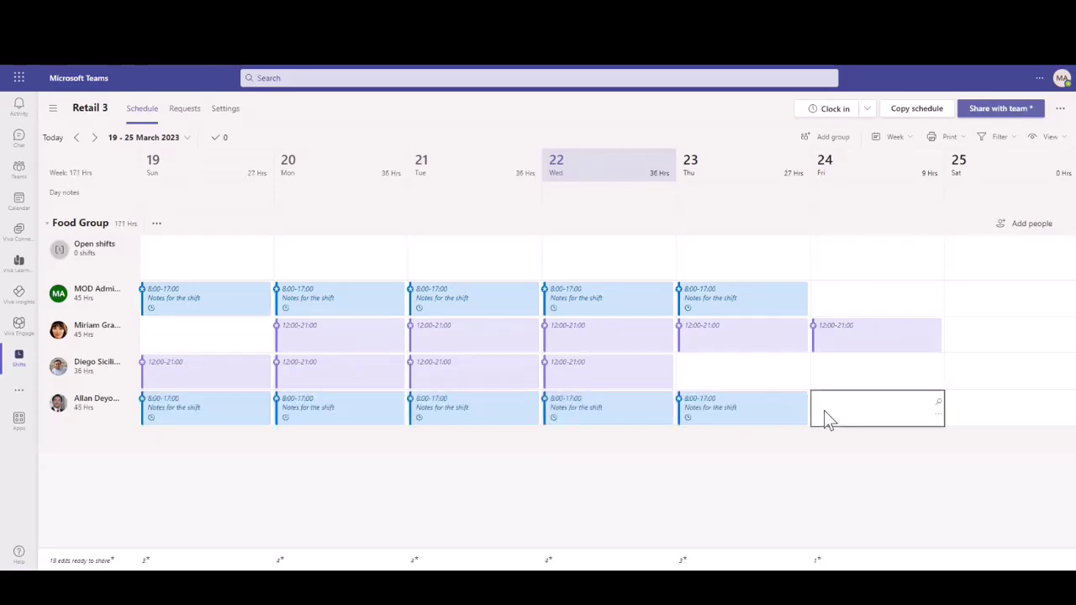
key(ctrl+v)
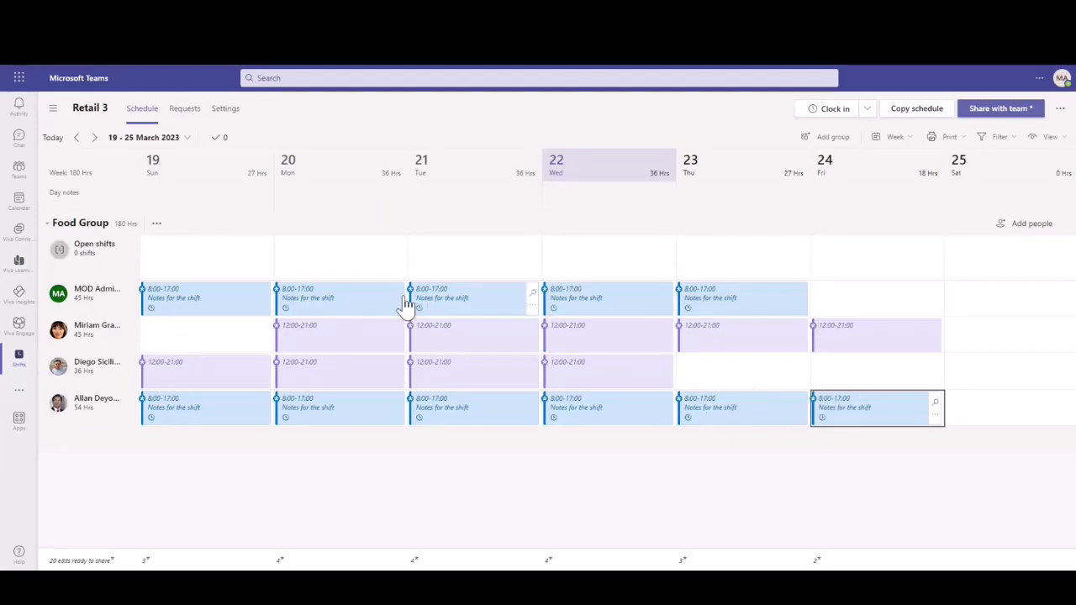
- Copy existing shifts into Open shifts: 12:00–21:00 on Sunday 19 and Thursday 23 March, and 8:00–17:00 on Friday 24 March
click(182, 373)
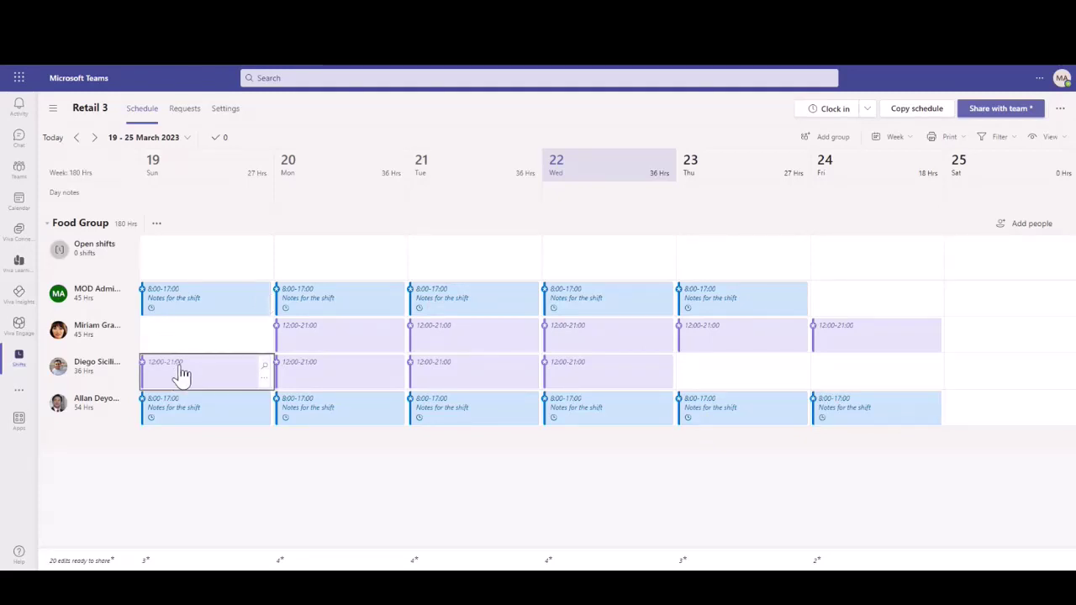
click(183, 257)
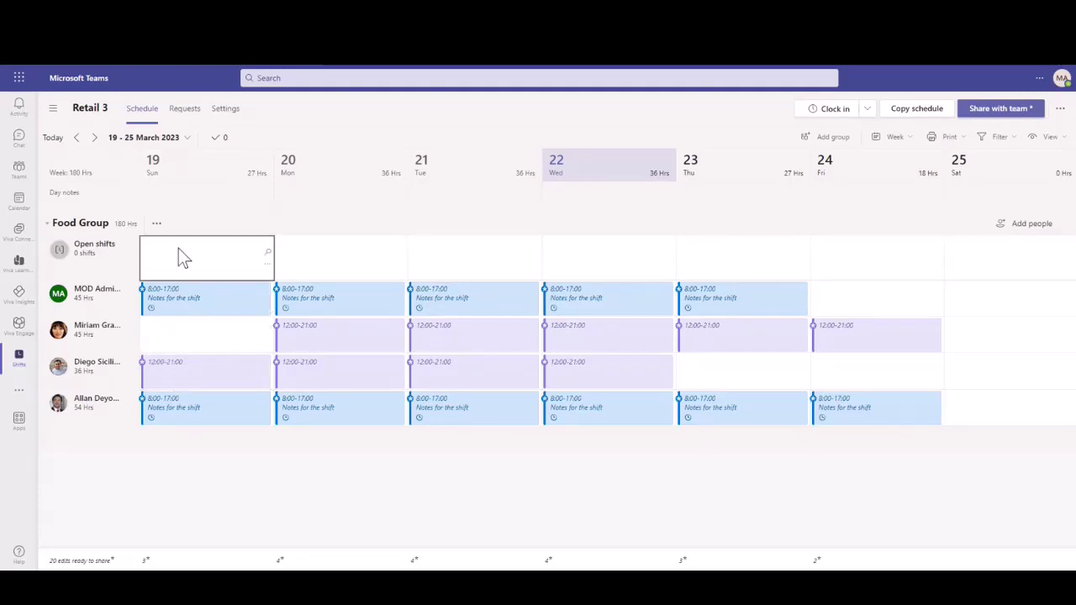
key(ctrl+v)
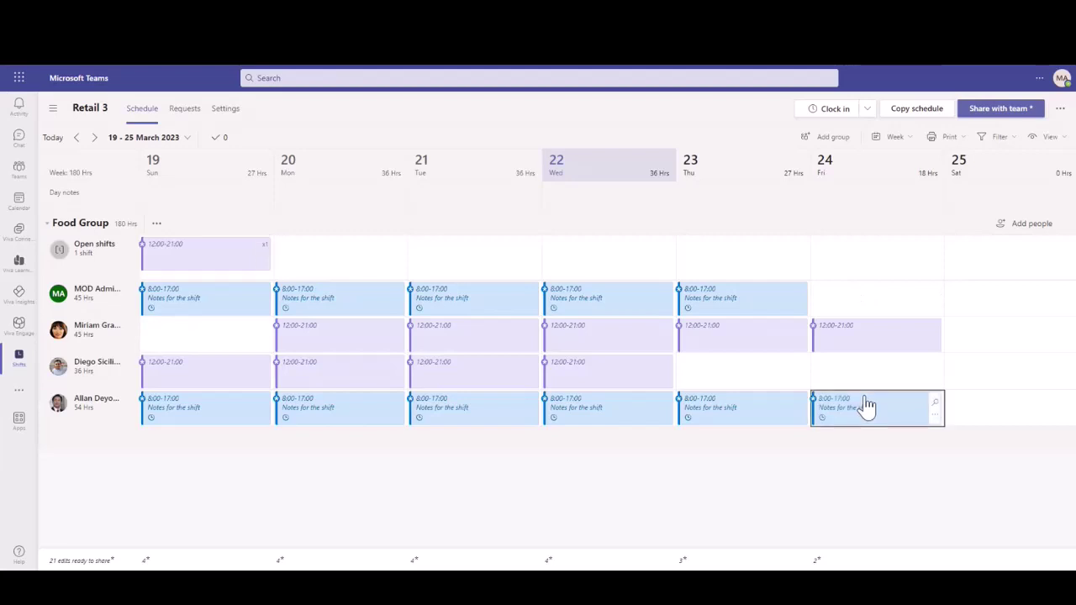
click(840, 257)
key(ctrl+v)
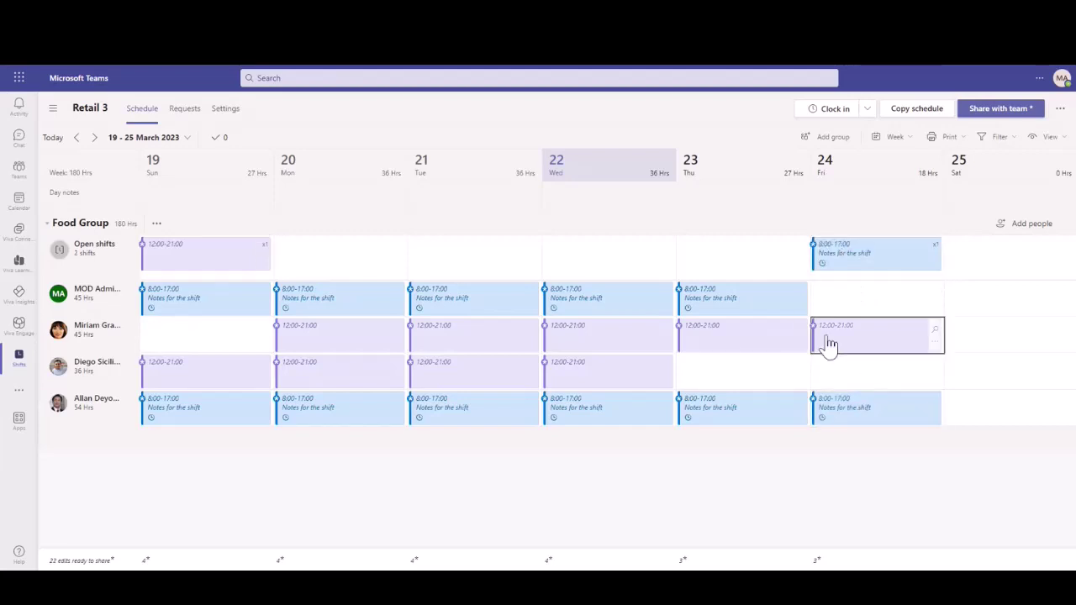
click(739, 254)
key(ctrl+v)
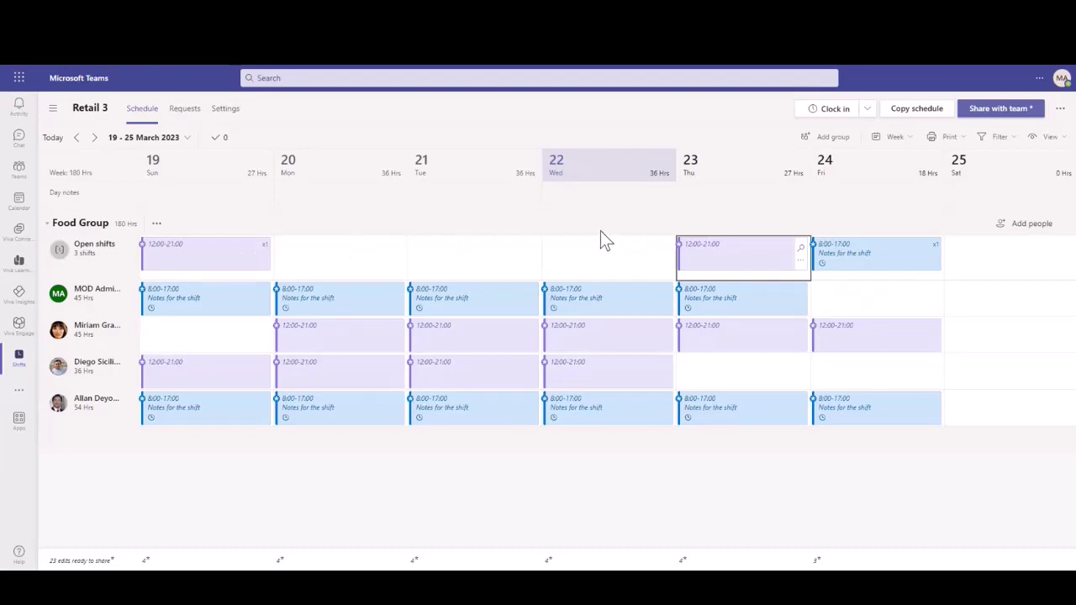
key(Escape)
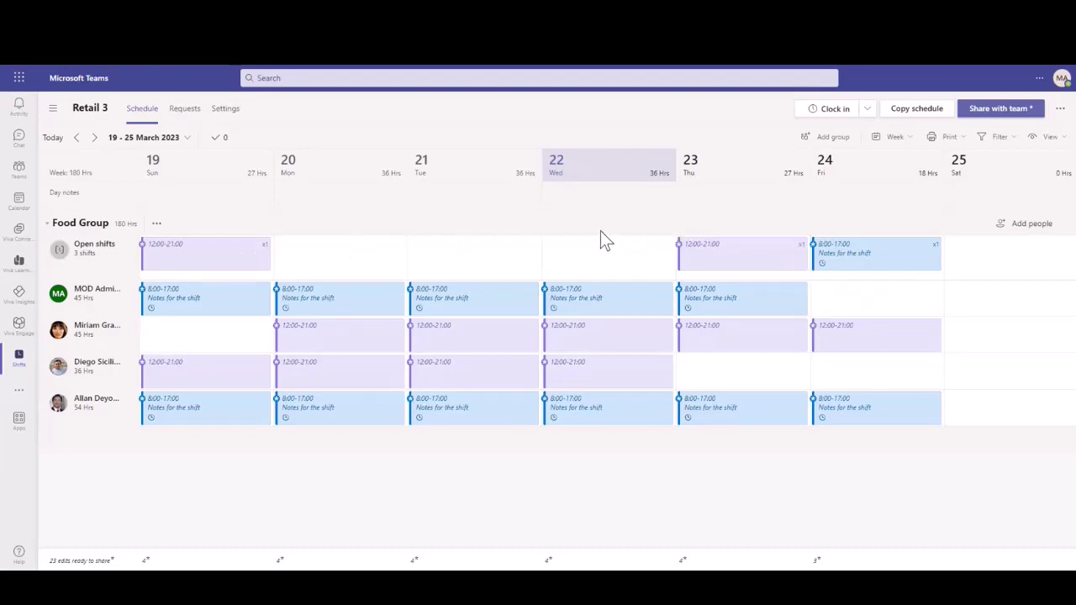
- Set up a copy of the 19/03/2023–25/03/2023 schedule starting on 26/03/2023, repeated 3 times
click(902, 112)
click(516, 408)
click(514, 466)
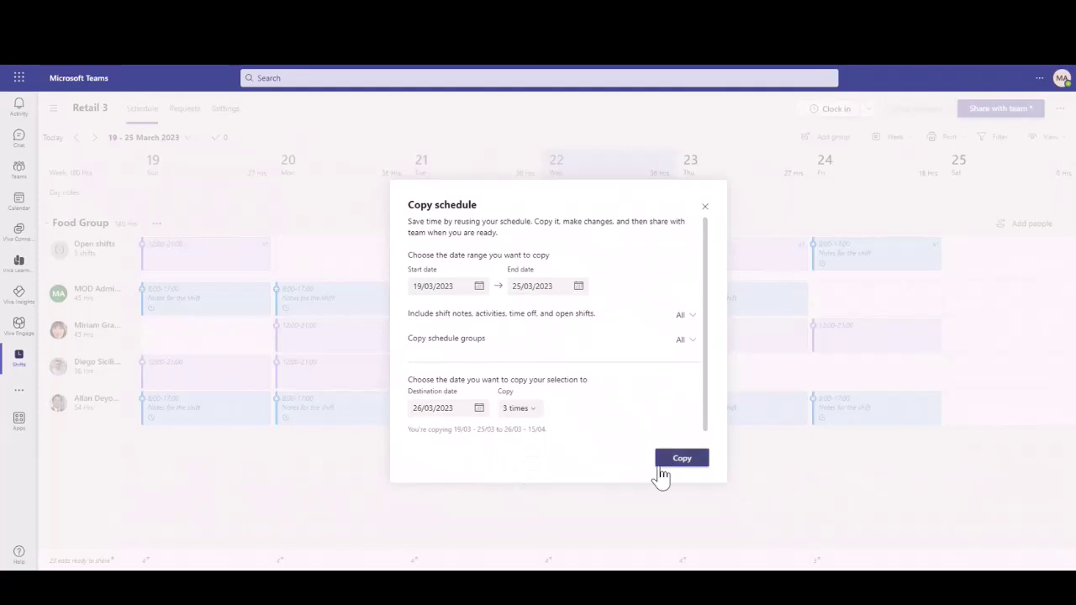
- Exclude activities and time off from the schedule copy
click(689, 342)
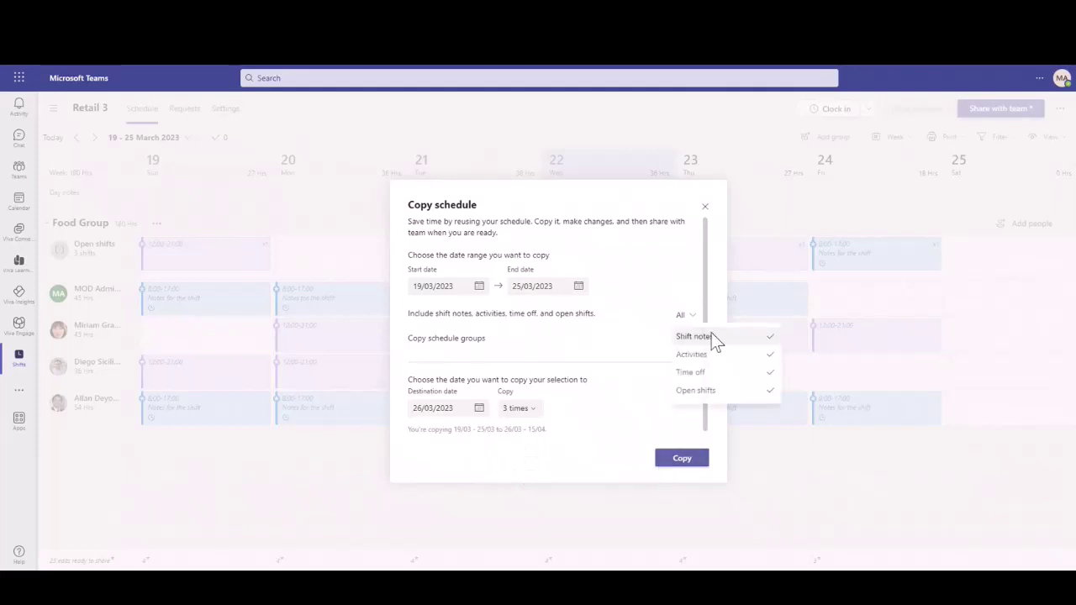
click(685, 326)
click(683, 321)
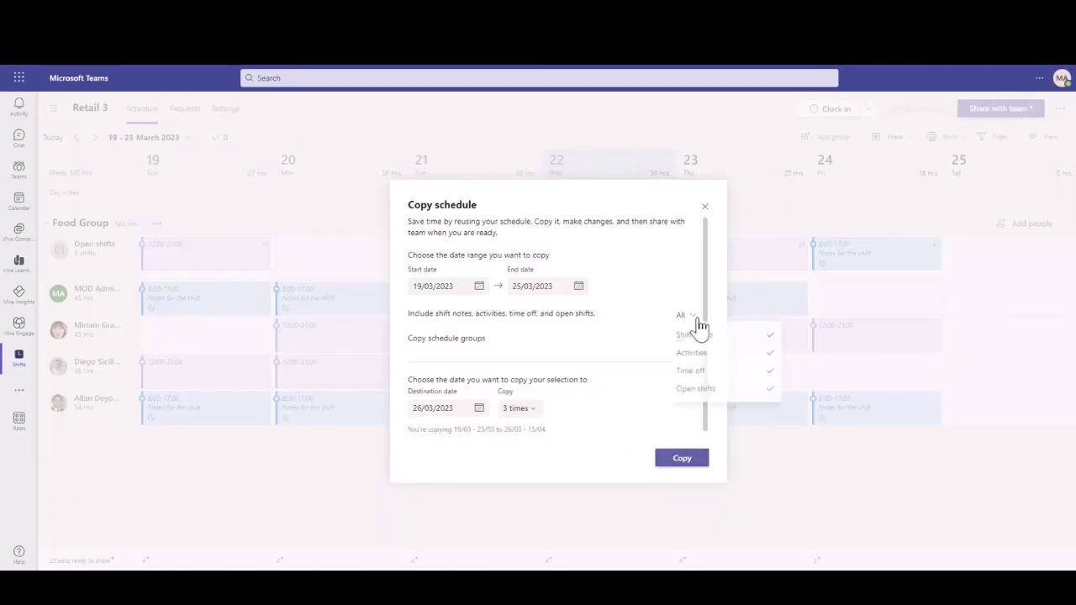
click(767, 362)
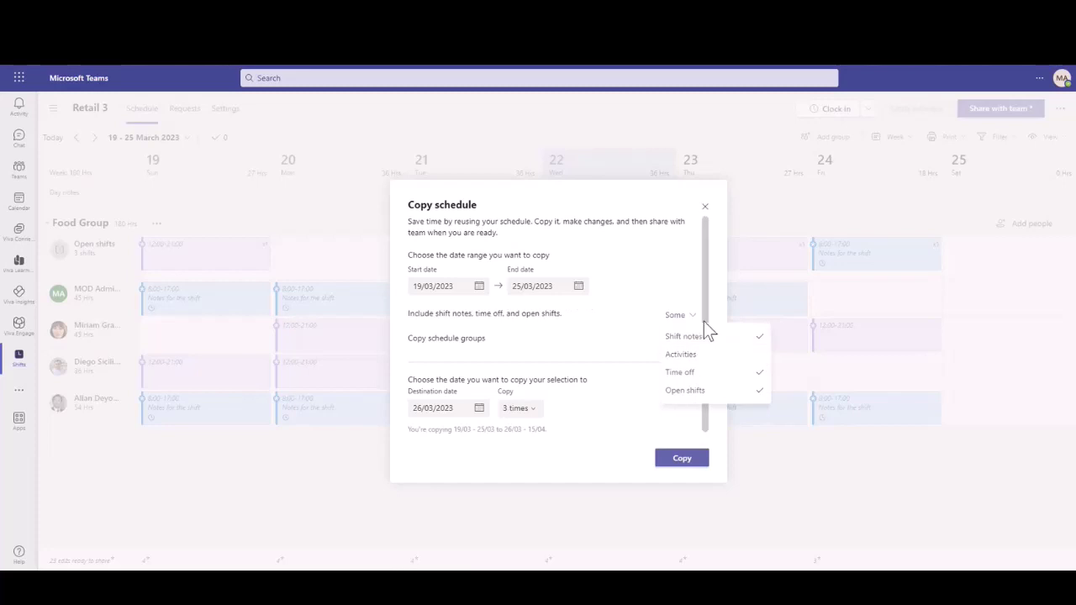
click(756, 388)
click(759, 391)
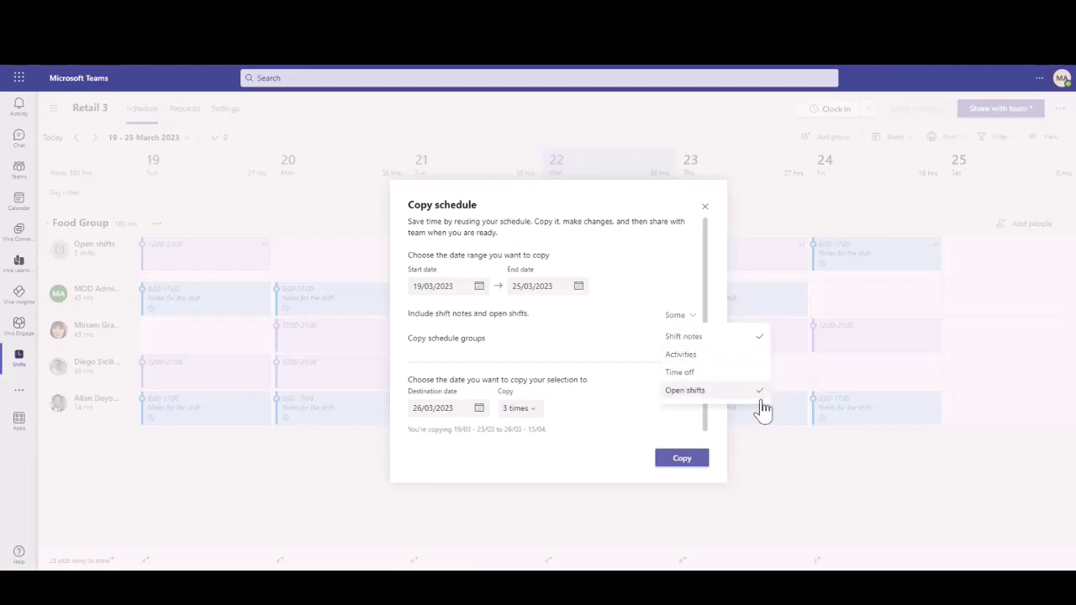
click(760, 395)
click(746, 402)
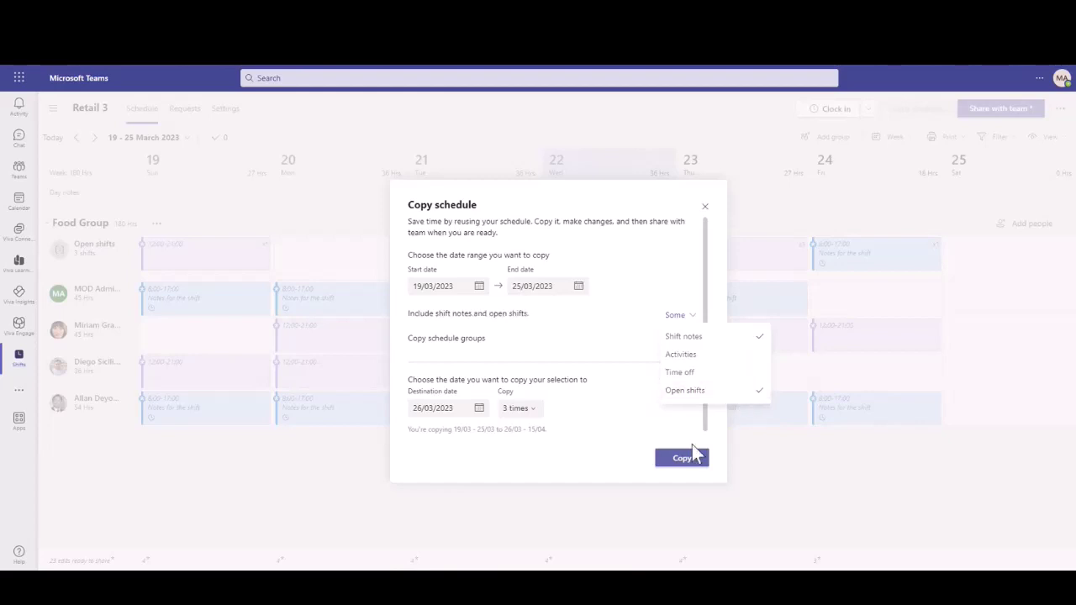
click(612, 467)
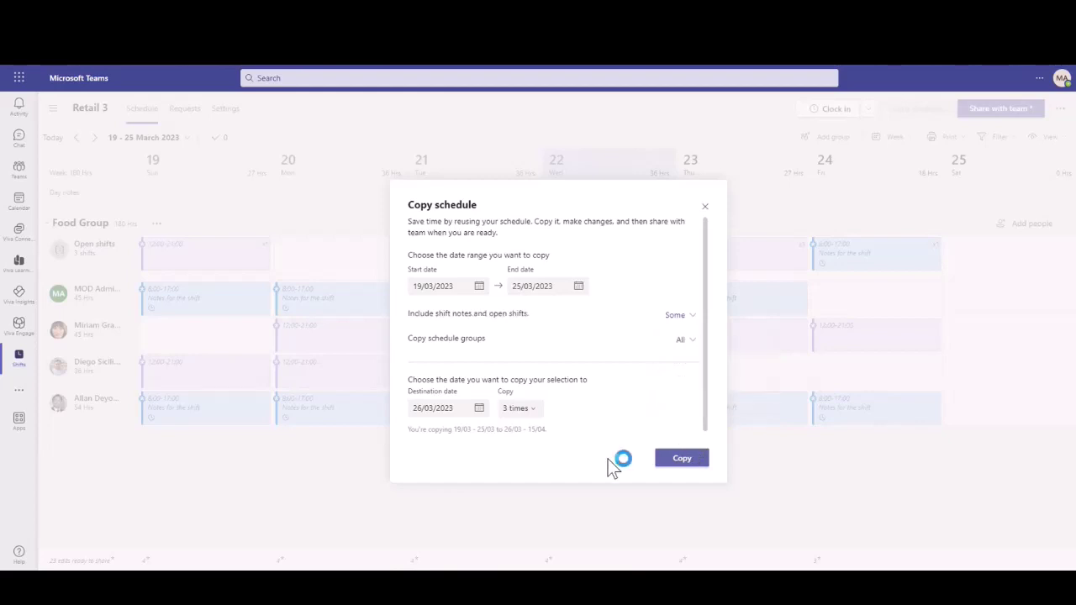
- Exclude shift notes as well and copy the schedule for all groups
click(687, 343)
click(692, 323)
click(711, 338)
click(645, 351)
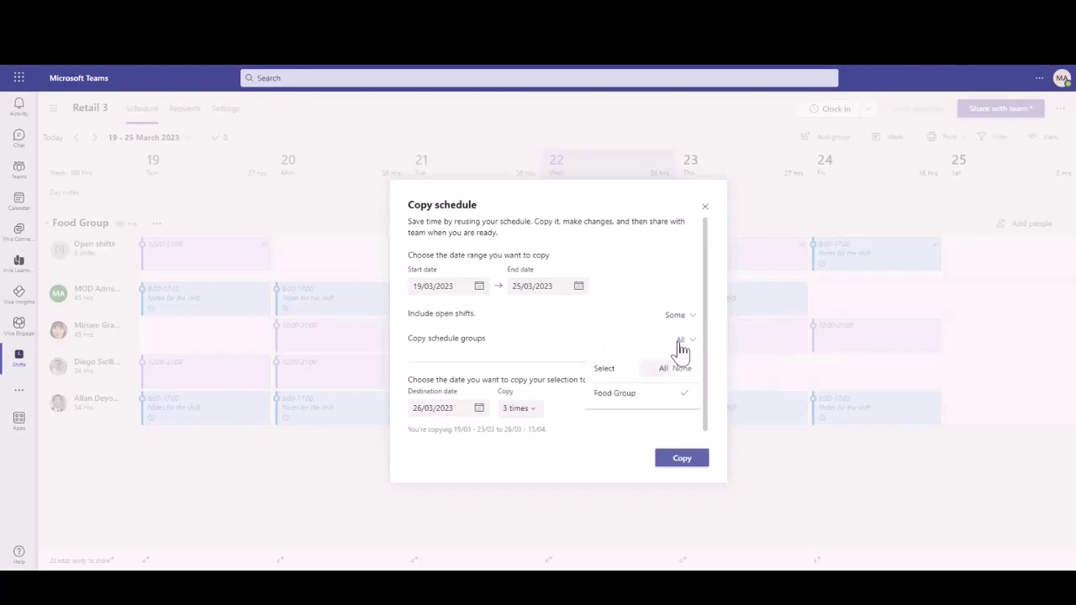
click(672, 459)
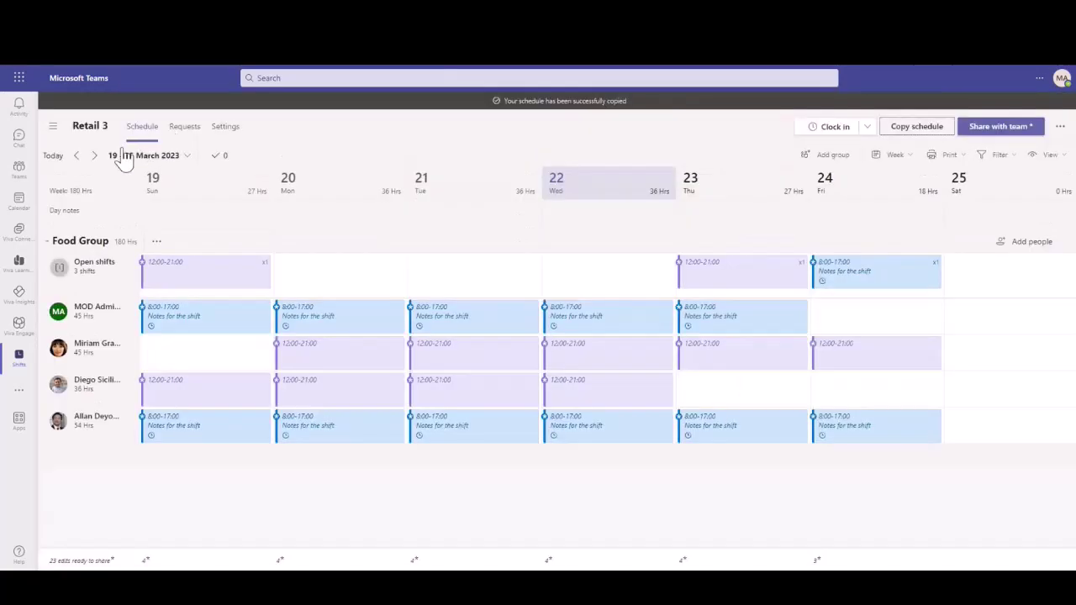
- Share the schedule from 19 March to 7 April 2023 with the entire team
click(94, 155)
click(94, 155)
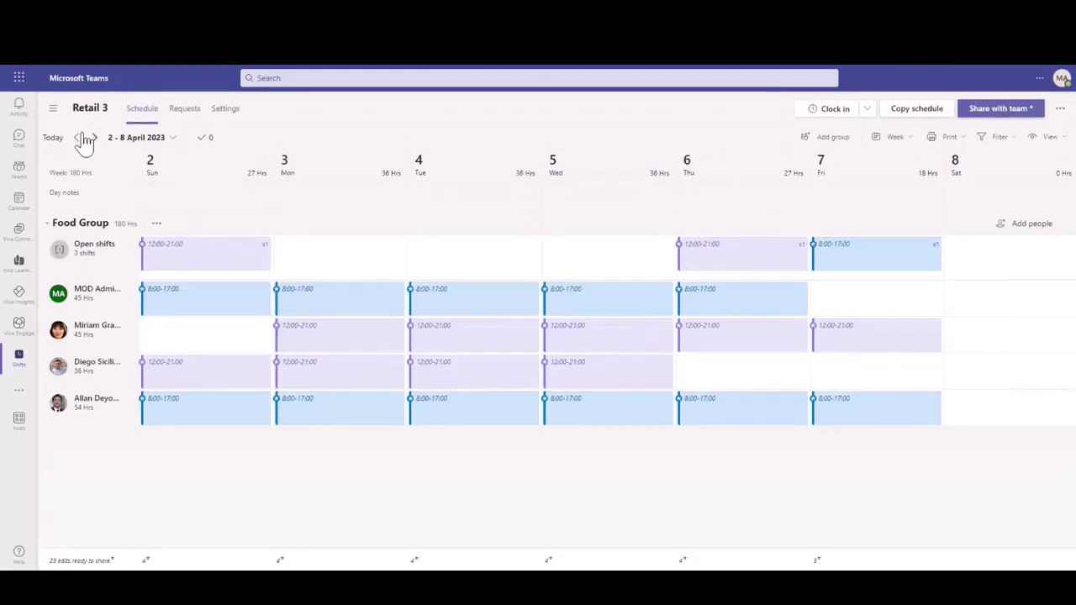
click(79, 138)
click(79, 139)
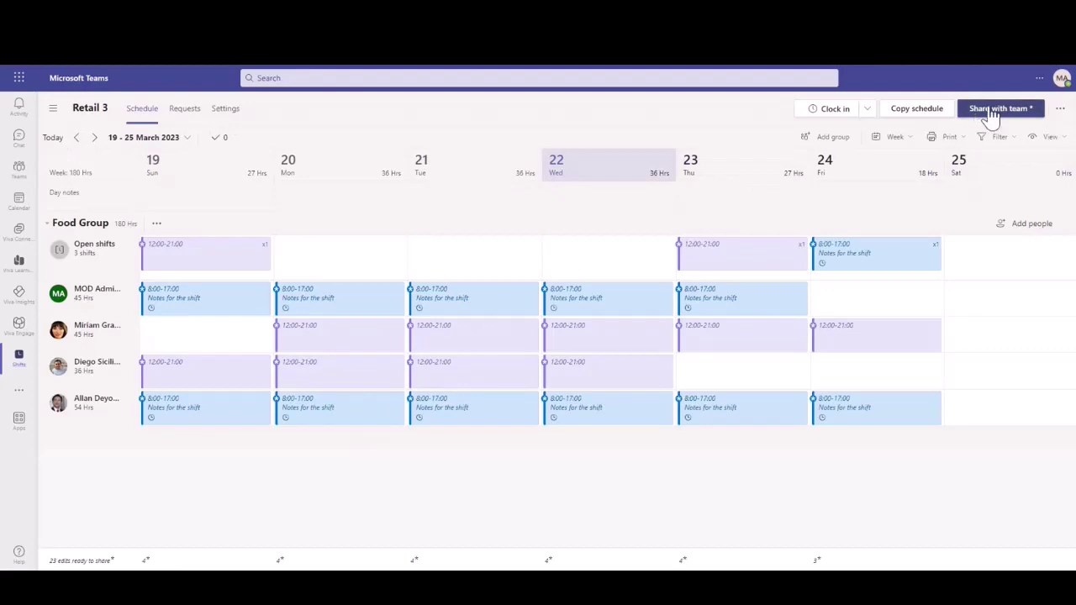
click(1027, 111)
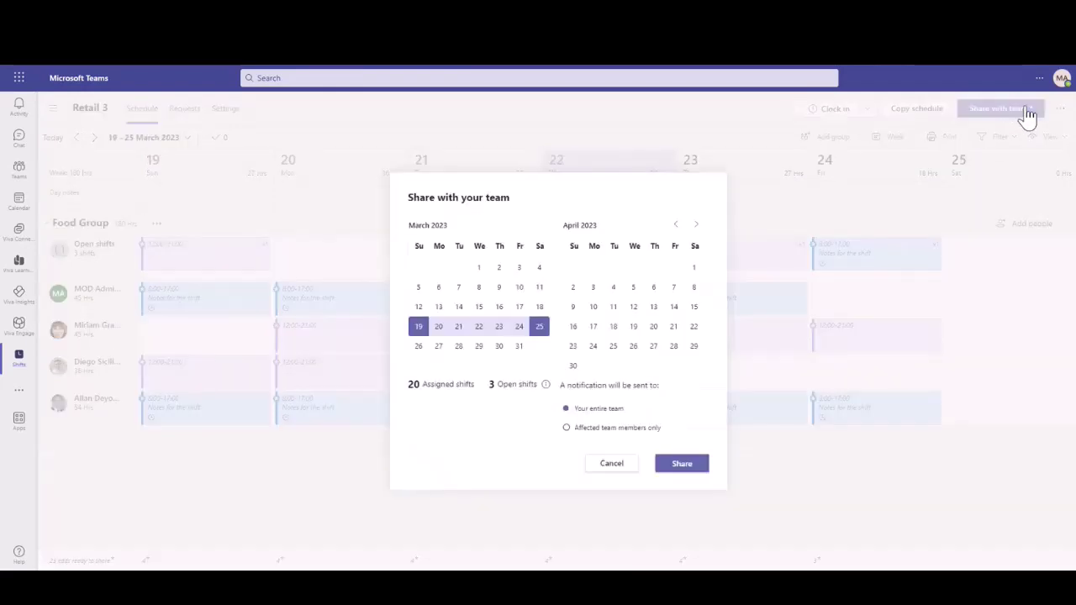
click(674, 288)
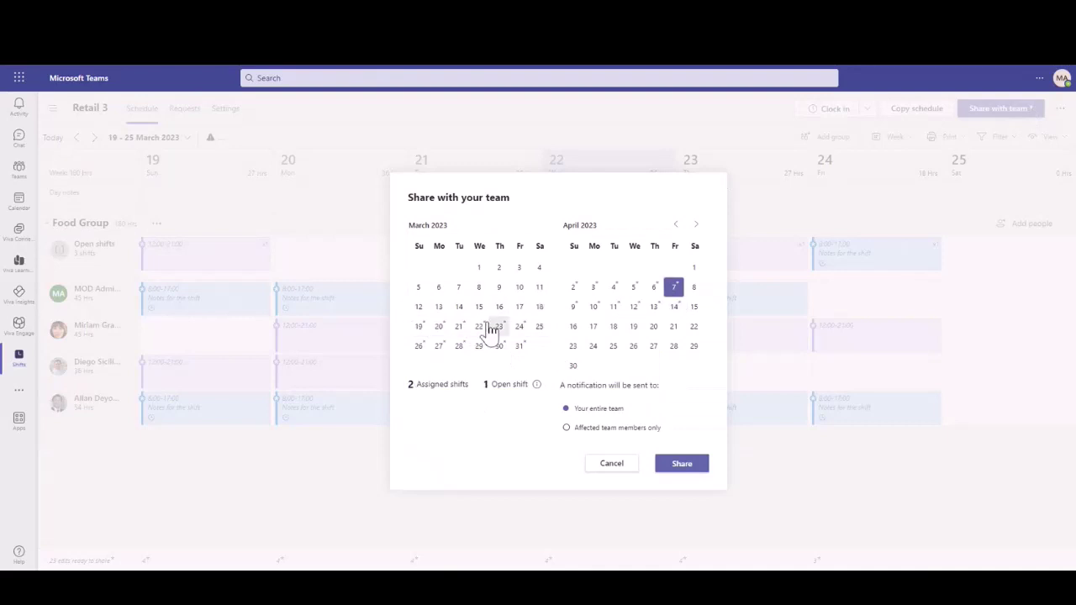
click(420, 330)
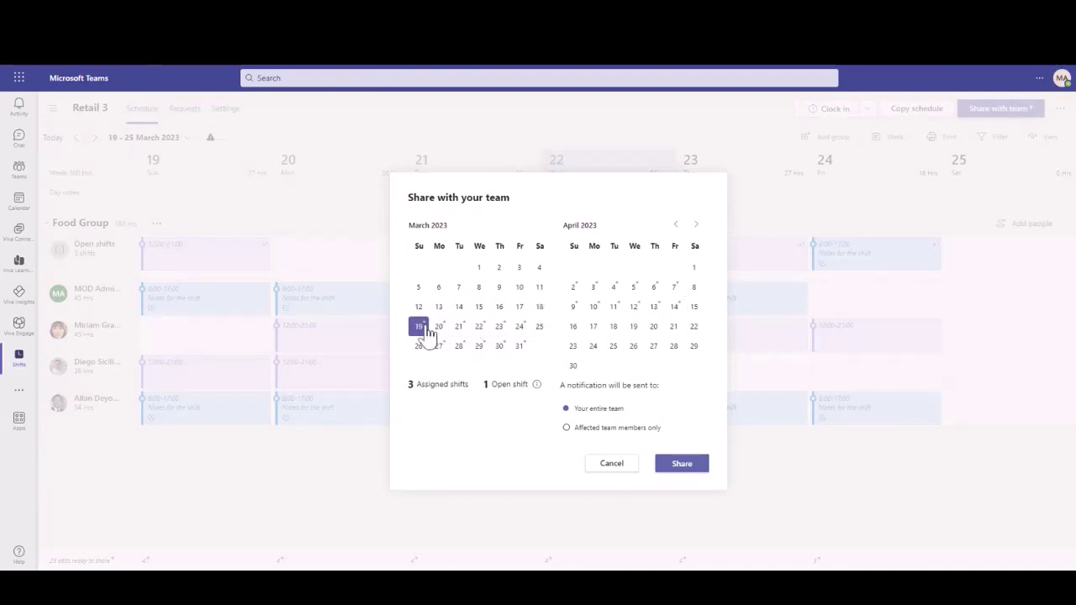
click(675, 289)
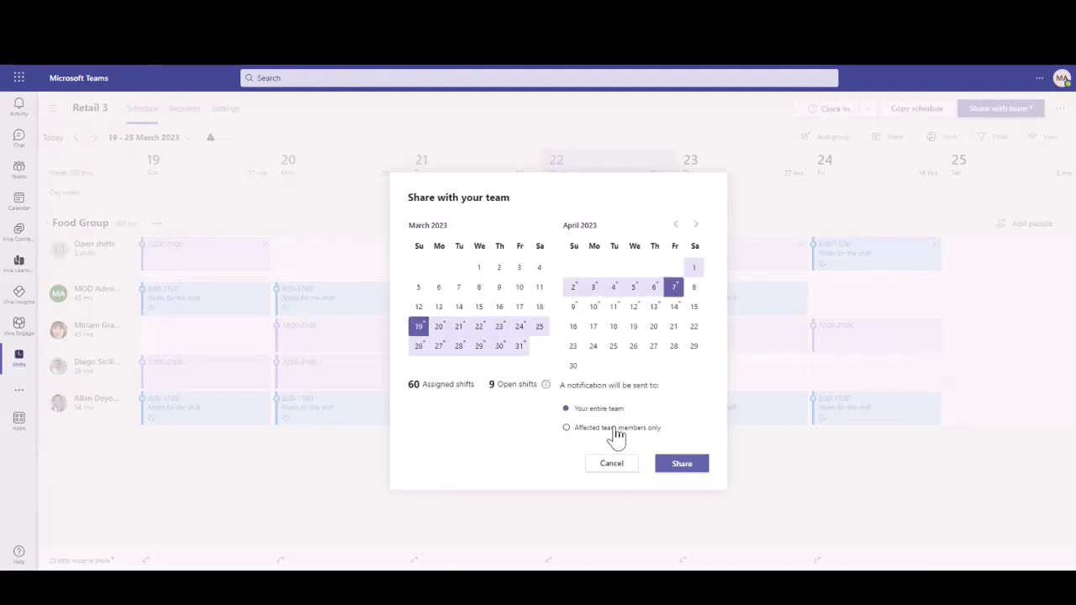
click(677, 468)
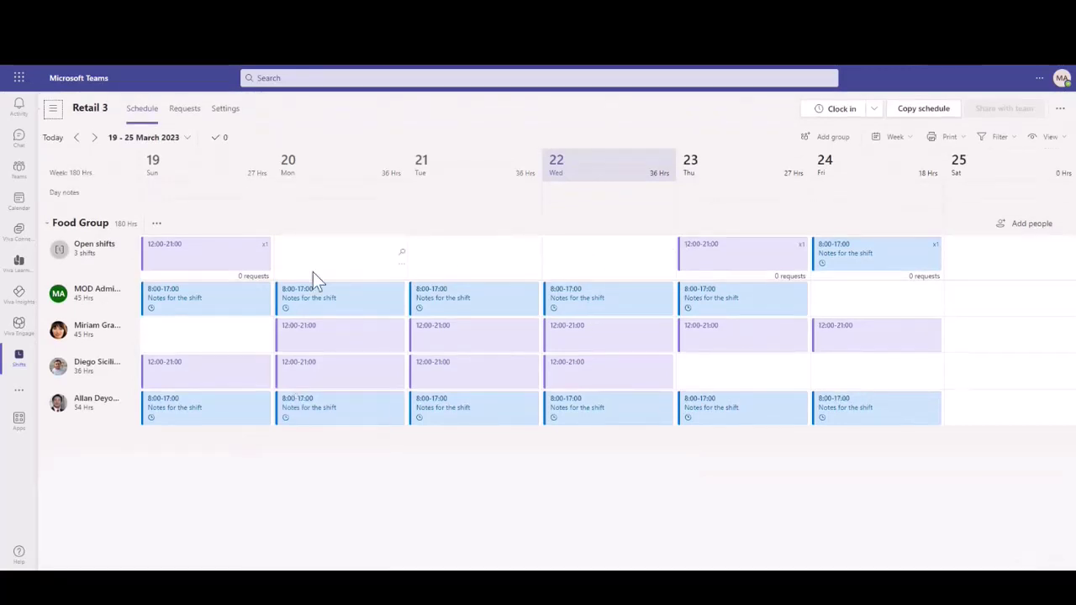
- Add the day notes "Audit" on Sunday 19 March and "Promo" on Tuesday 21 March
click(189, 202)
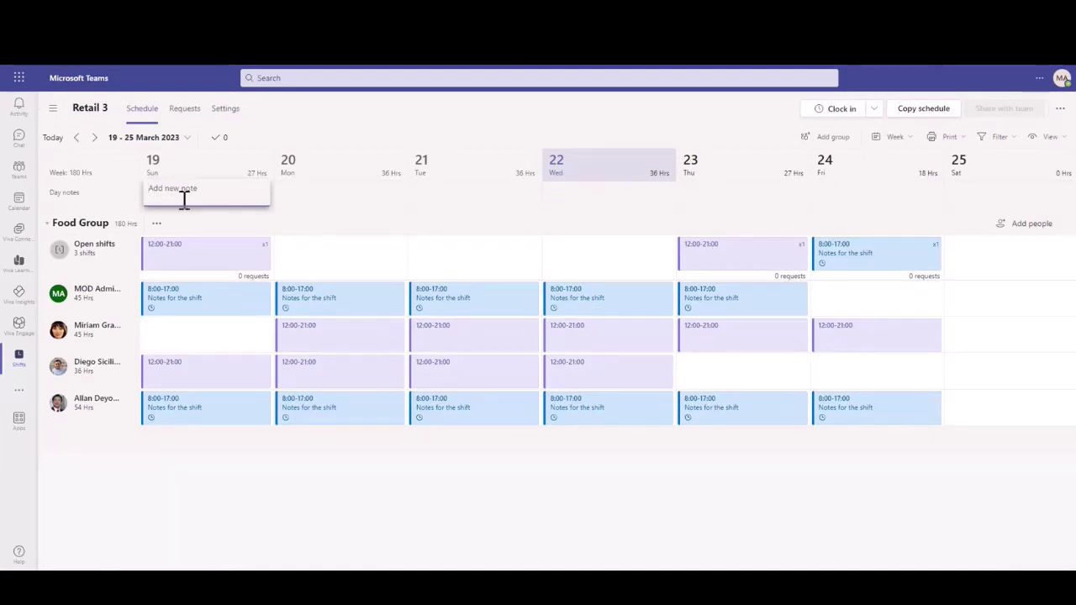
text(Audit)
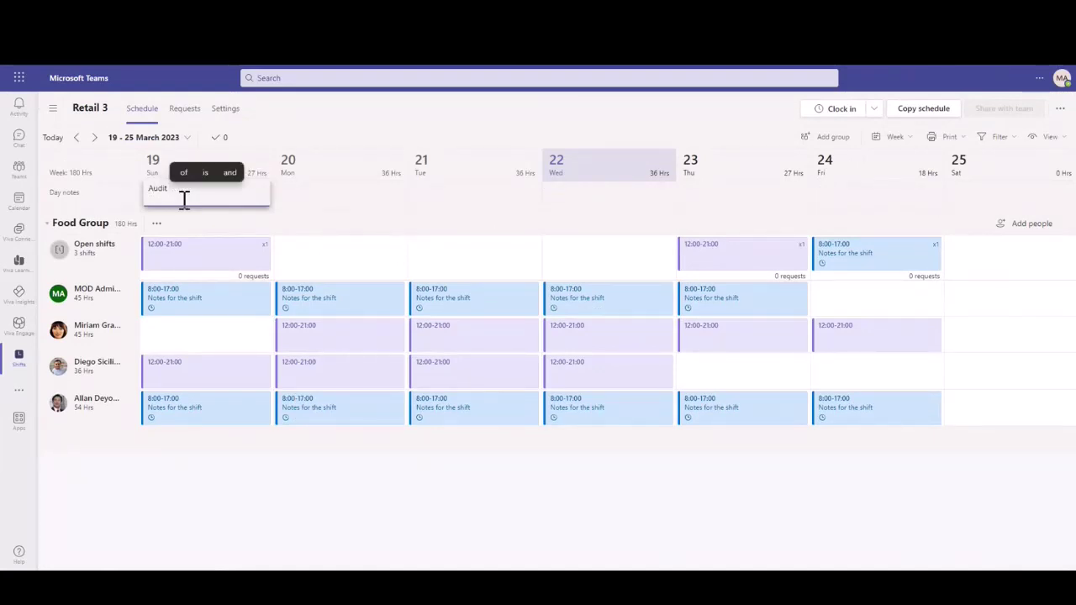
click(462, 199)
text(Pr)
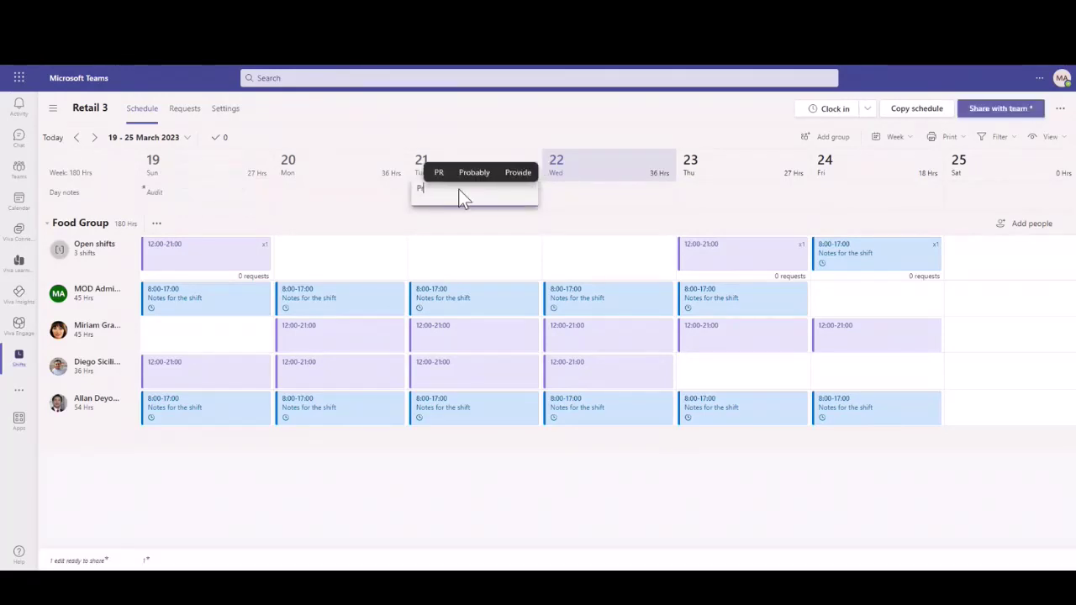
text(moomo)
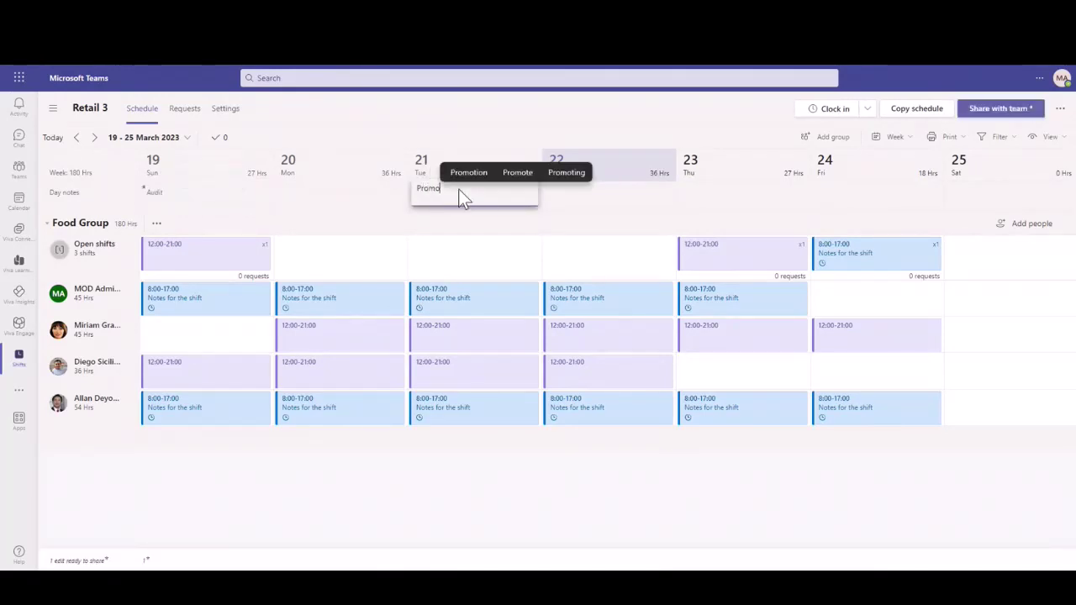
click(311, 478)
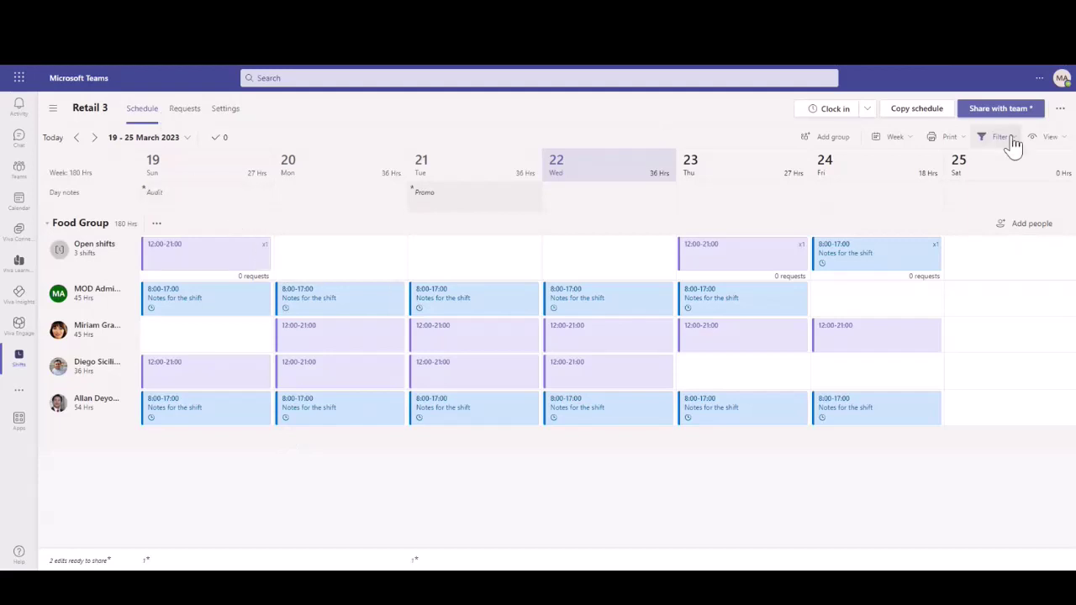
click(1060, 114)
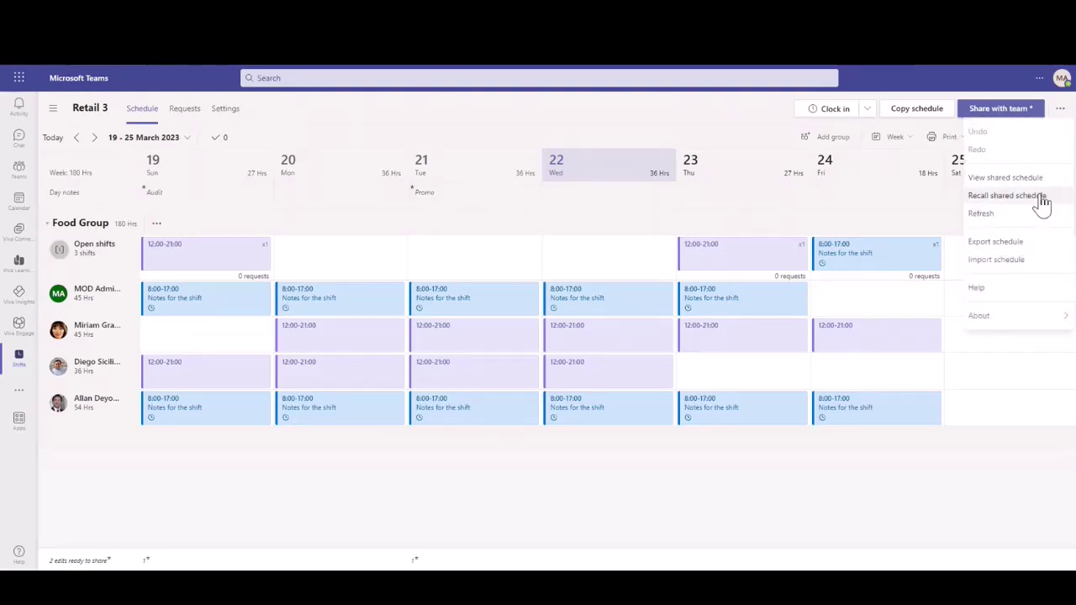
click(282, 92)
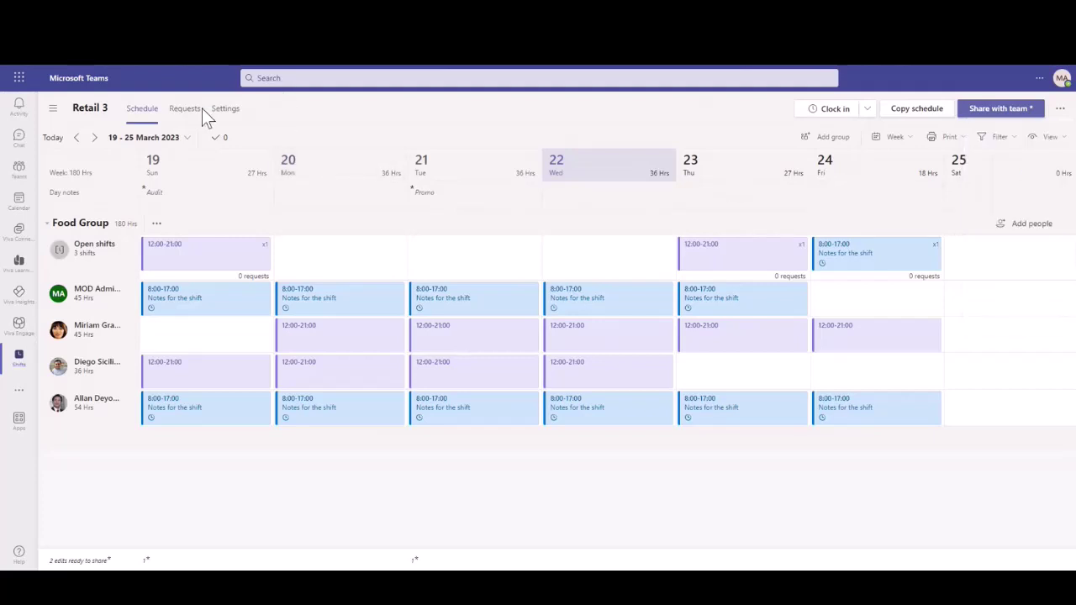
- Open a new request form in the Retail 3 team's requests
click(183, 114)
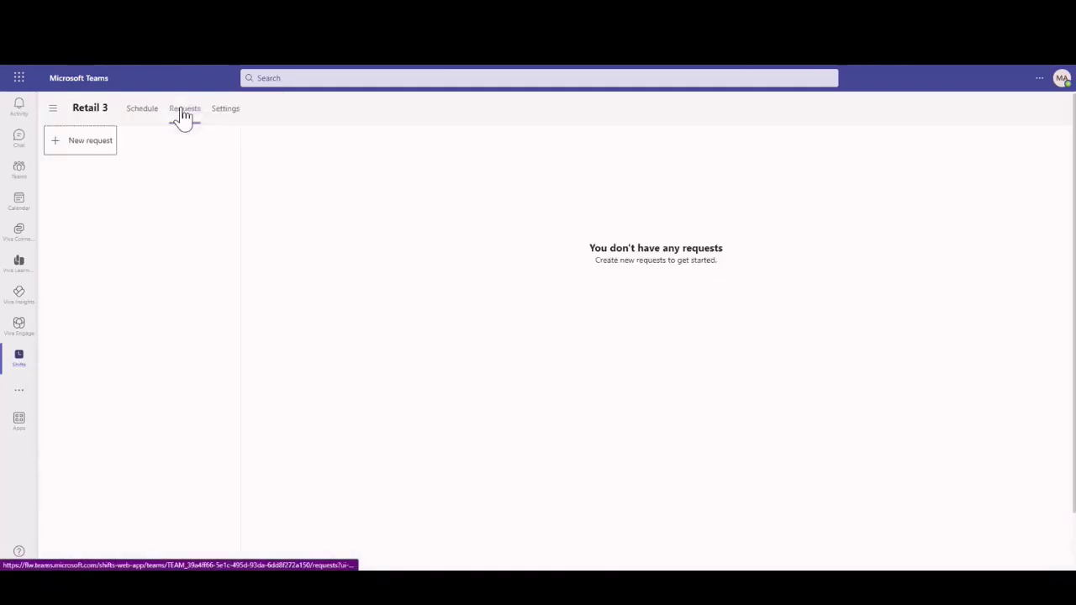
click(72, 145)
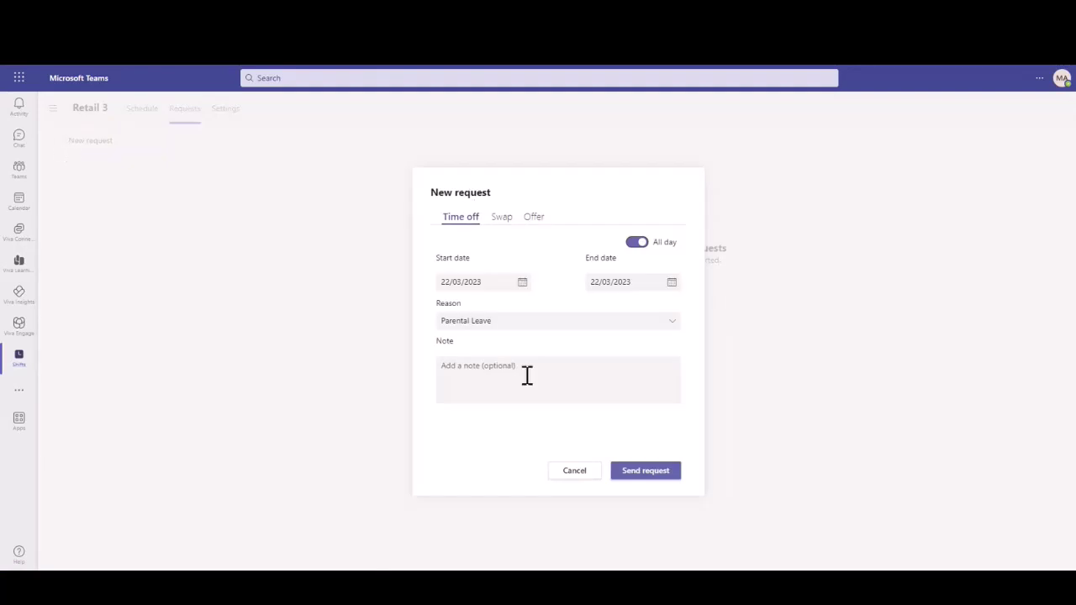
click(618, 327)
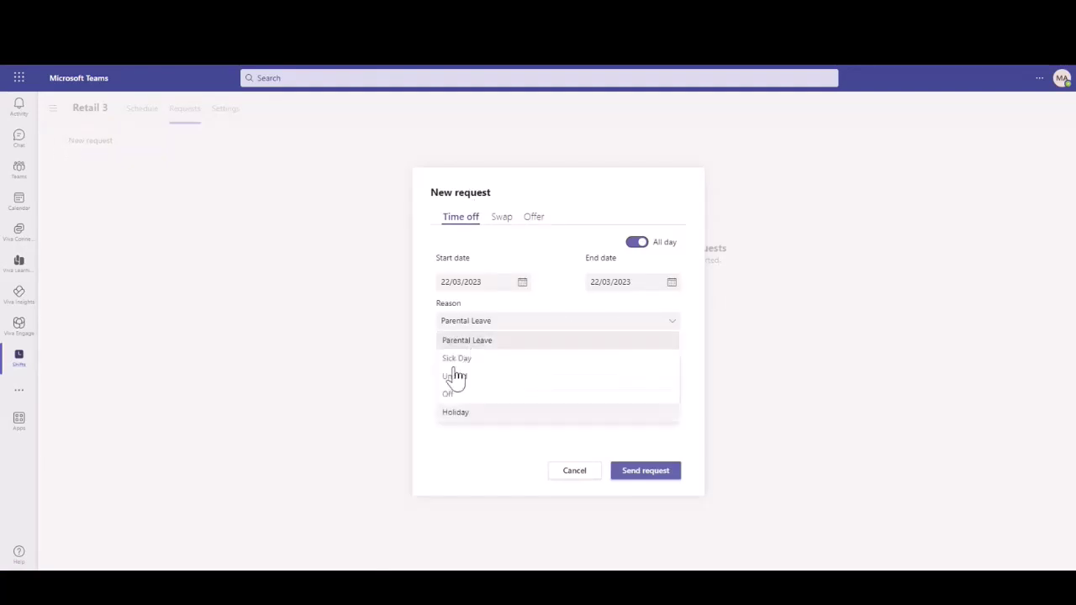
click(463, 339)
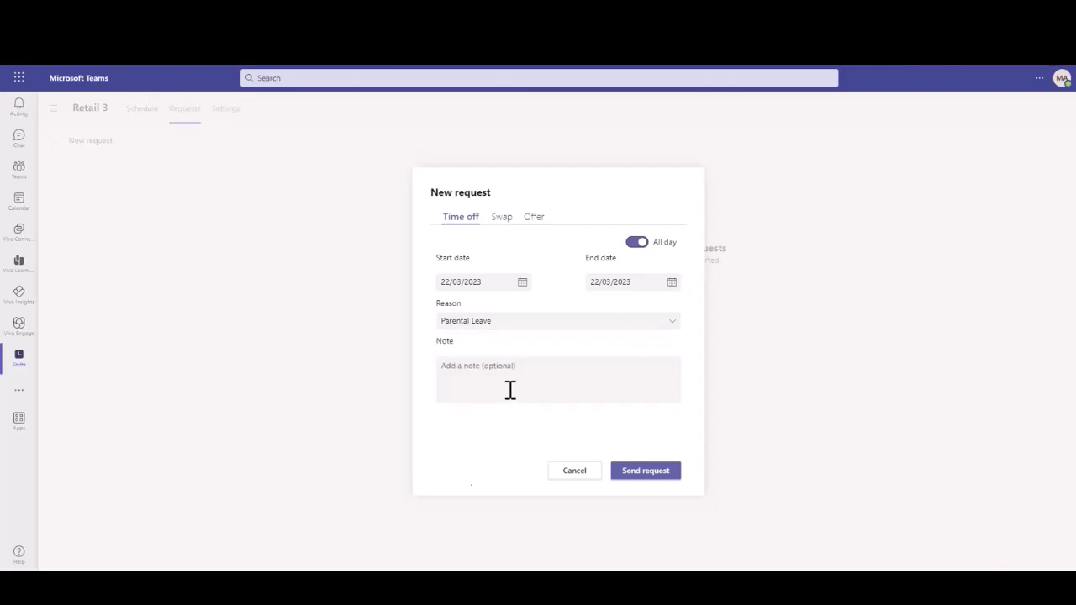
click(644, 244)
click(640, 245)
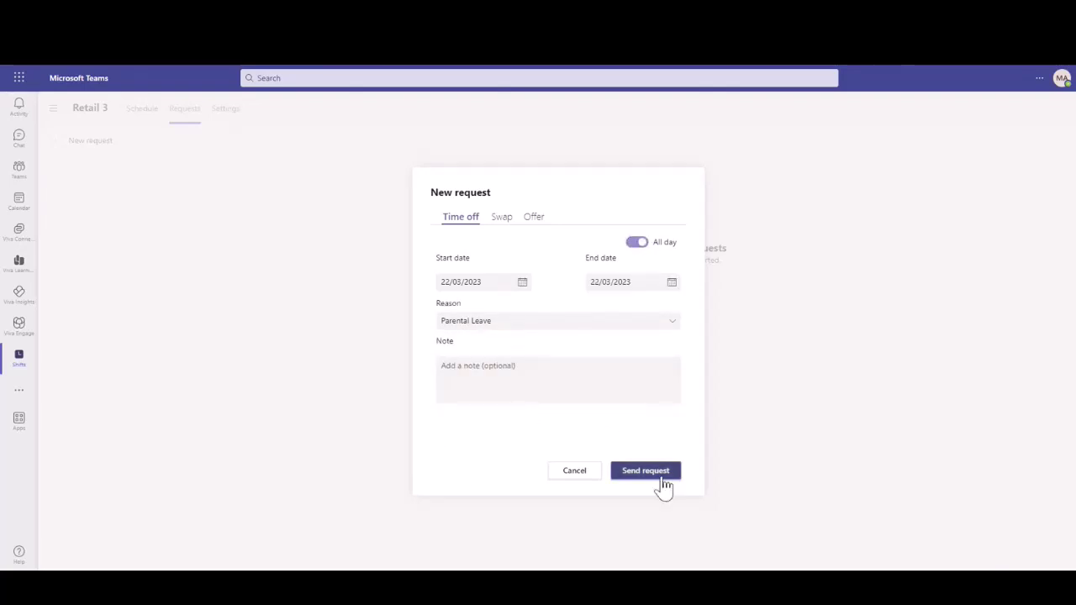
- Send a swap request offering the administrator's 23 March 8:00–17:00 shift for the first listed team member's 22 March 12:00–21:00 shift
click(499, 217)
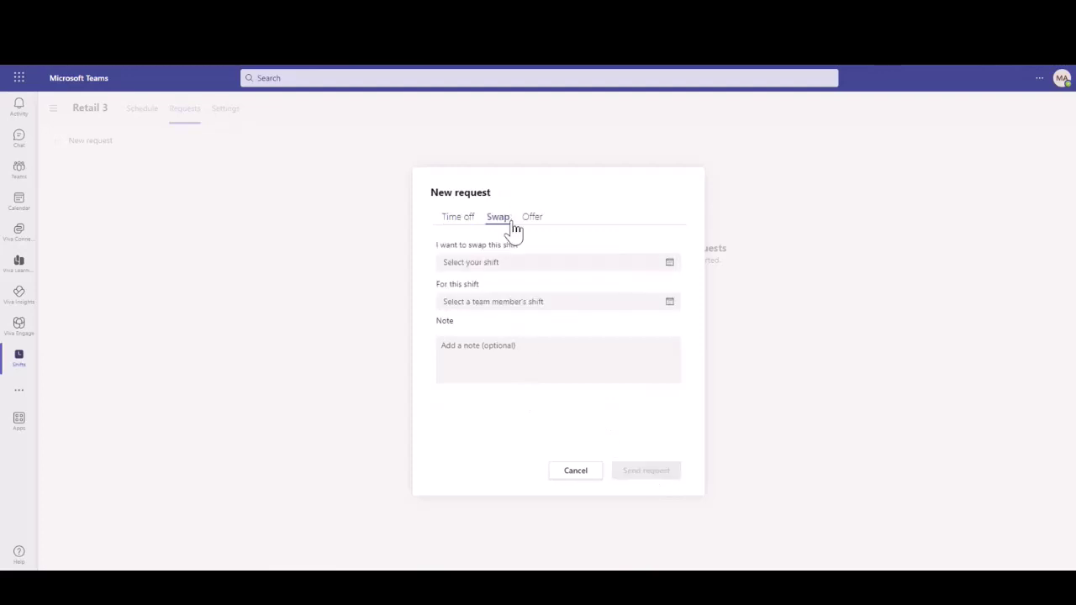
click(661, 268)
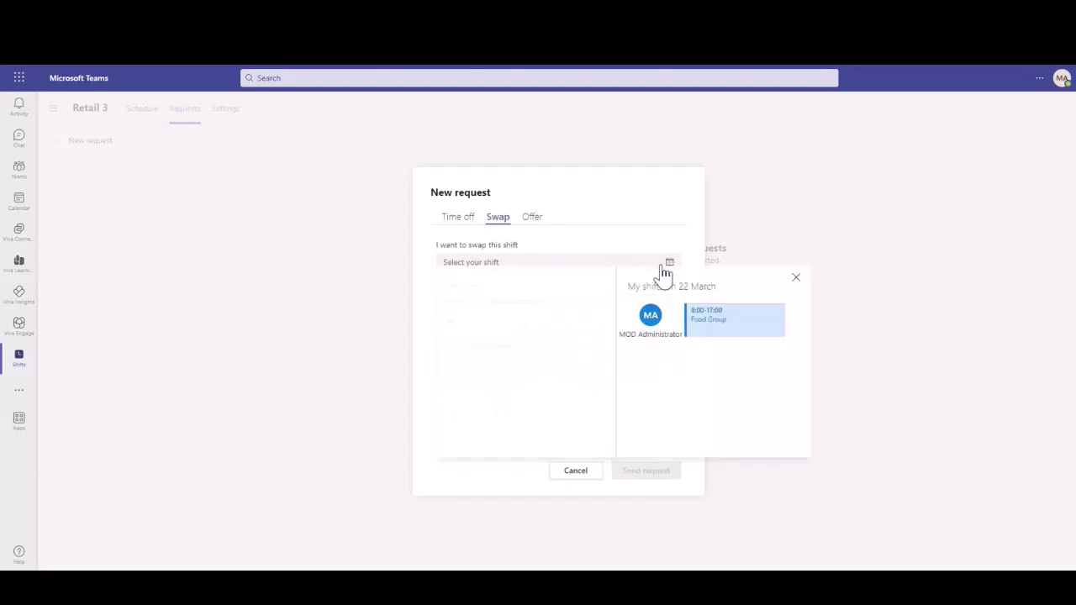
click(548, 397)
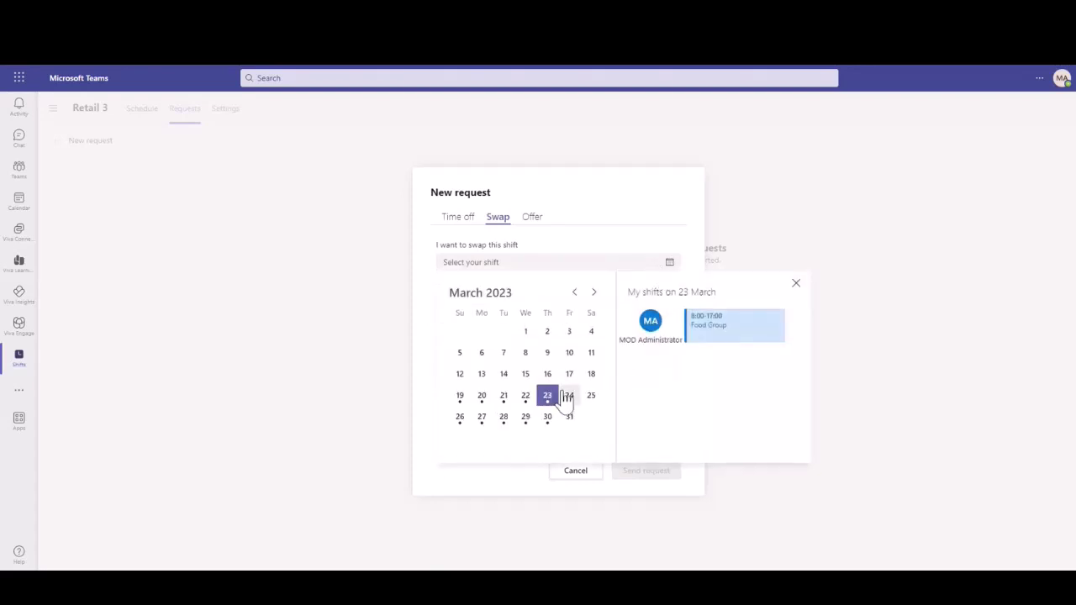
click(719, 337)
click(669, 336)
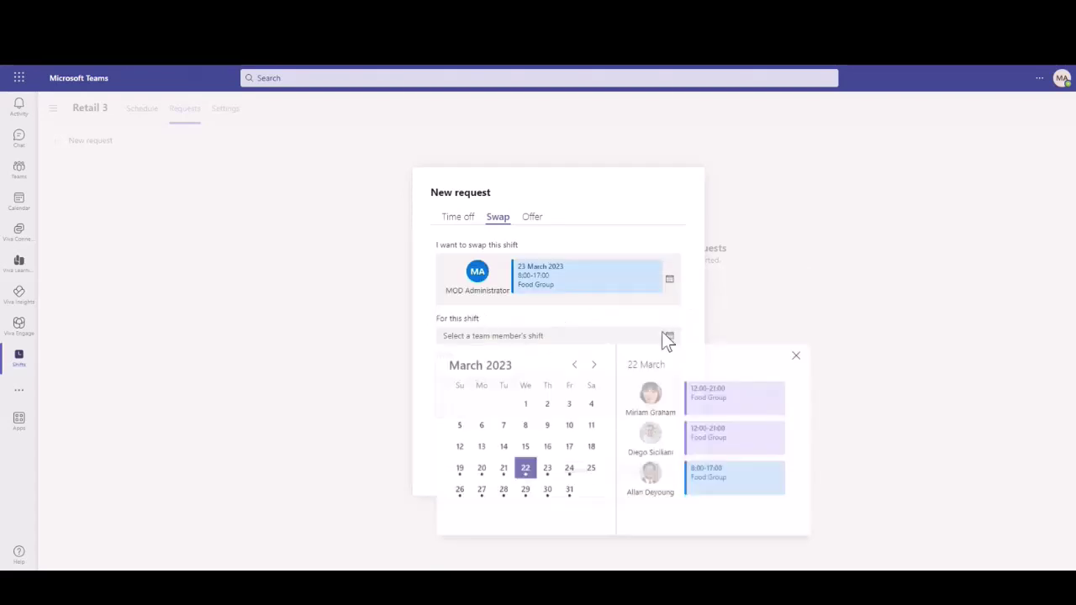
click(738, 408)
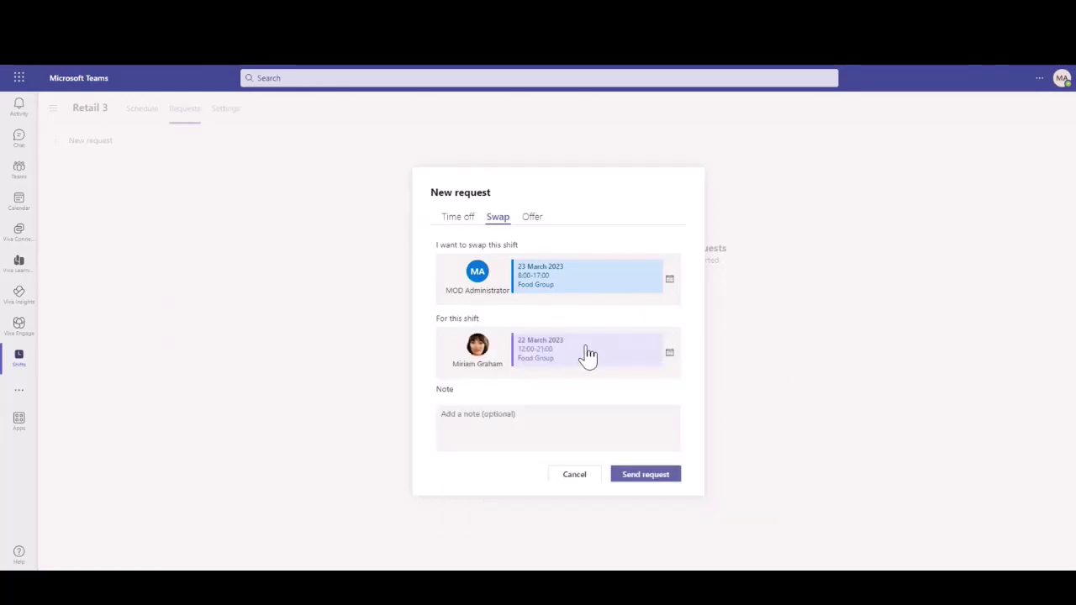
click(654, 475)
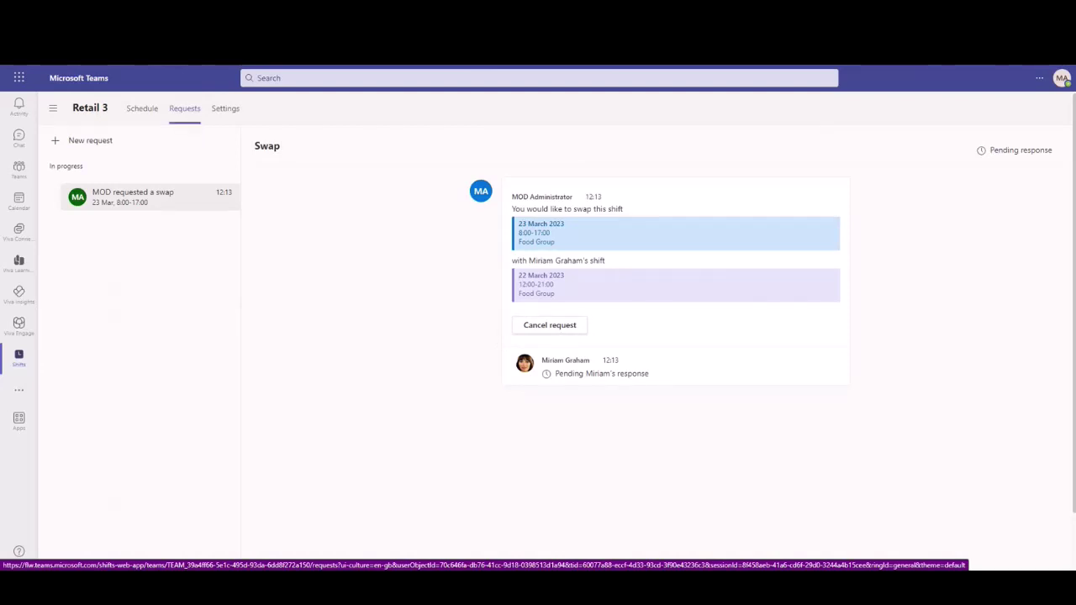
- Draft an offer of the administrator's 30 March 8:00–17:00 shift to the third listed team member, and discard the request
click(94, 142)
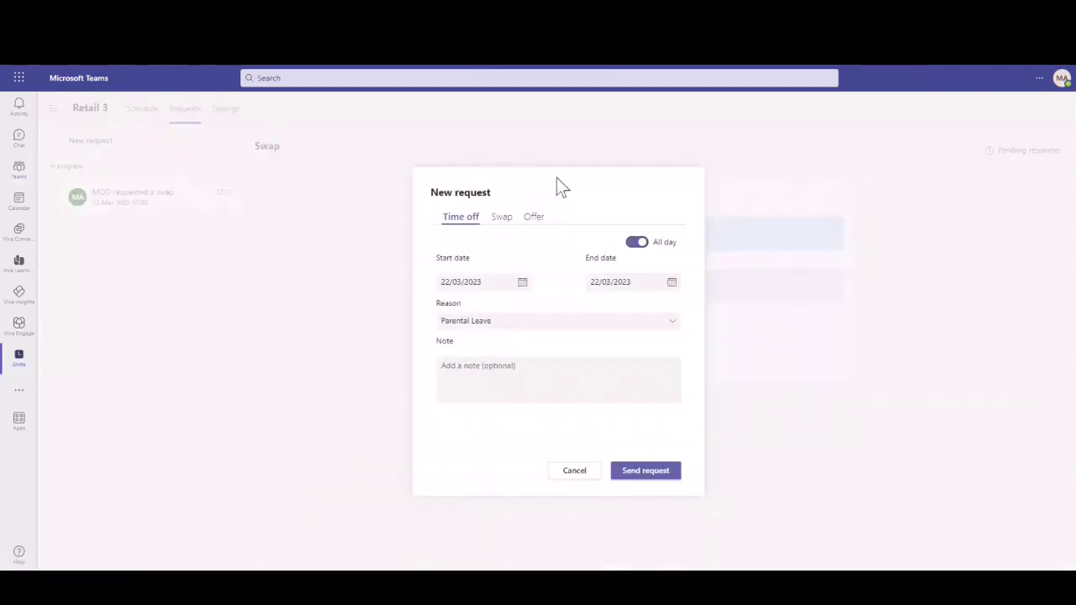
click(535, 219)
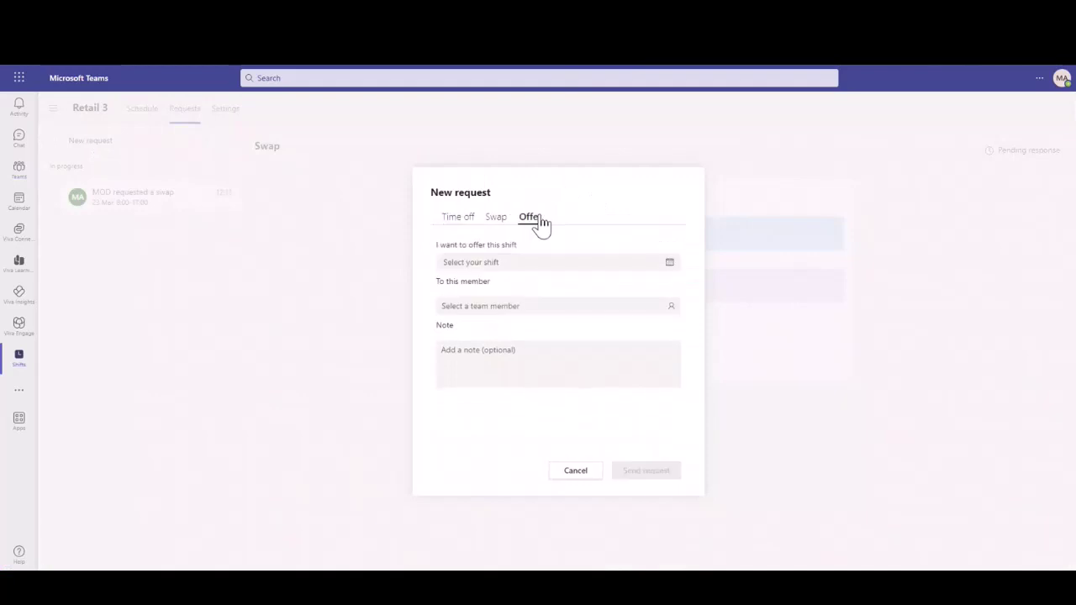
click(667, 266)
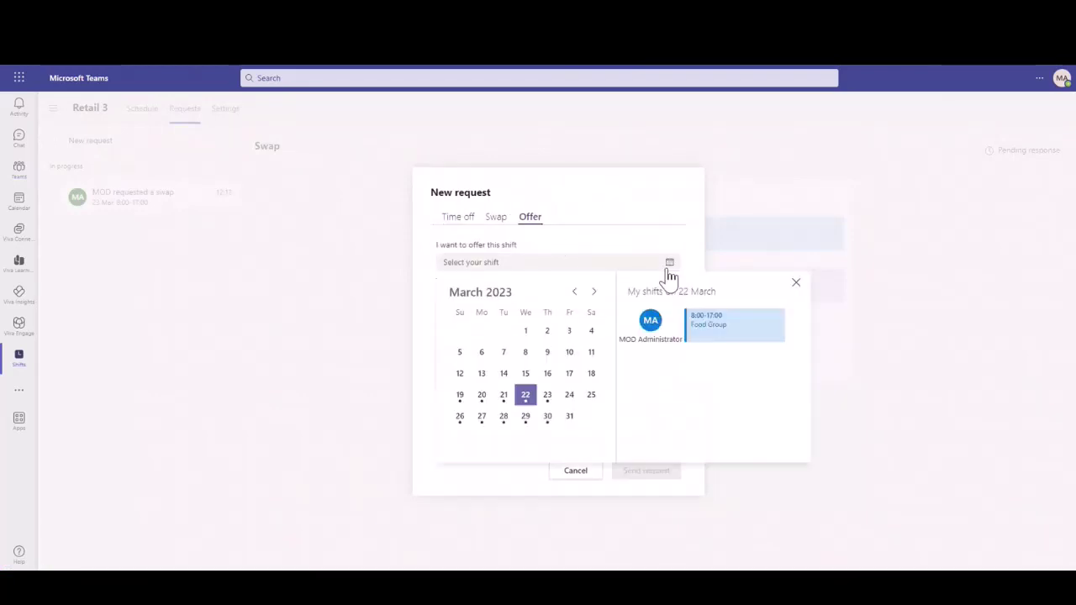
click(547, 419)
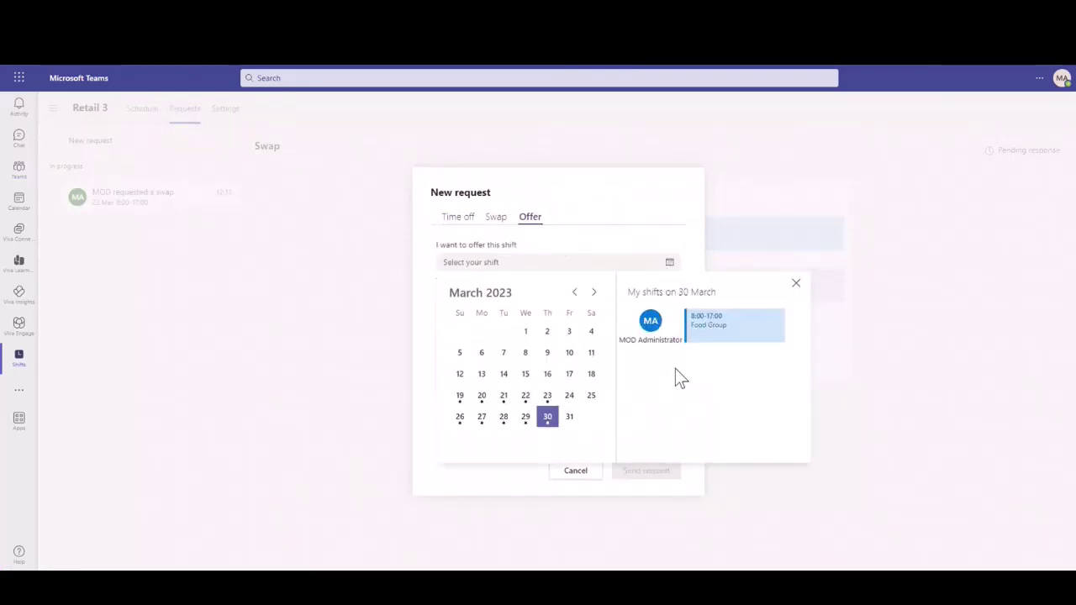
click(653, 328)
click(569, 340)
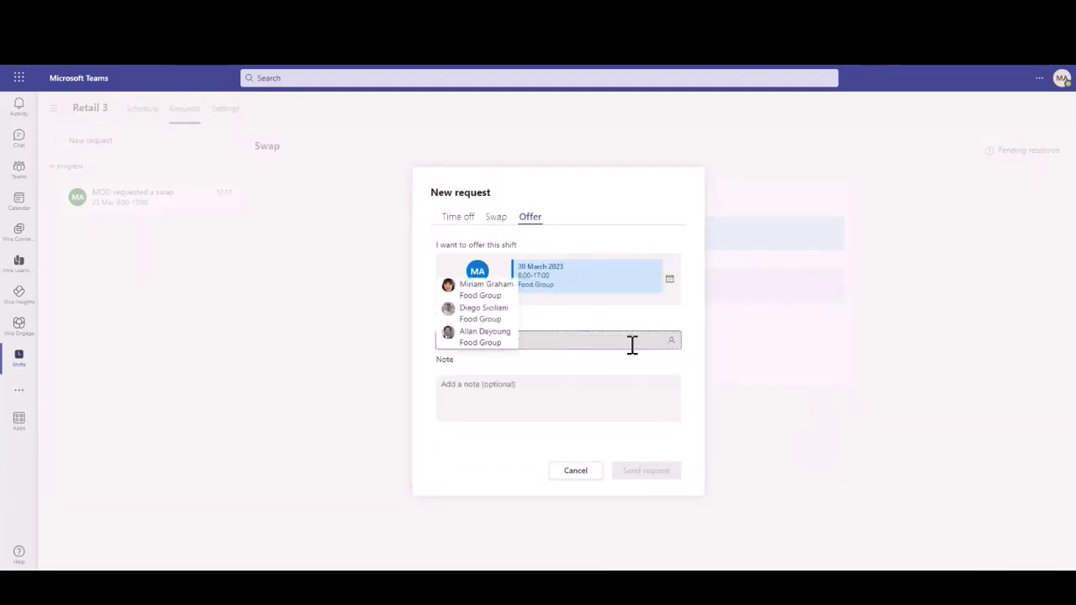
click(491, 336)
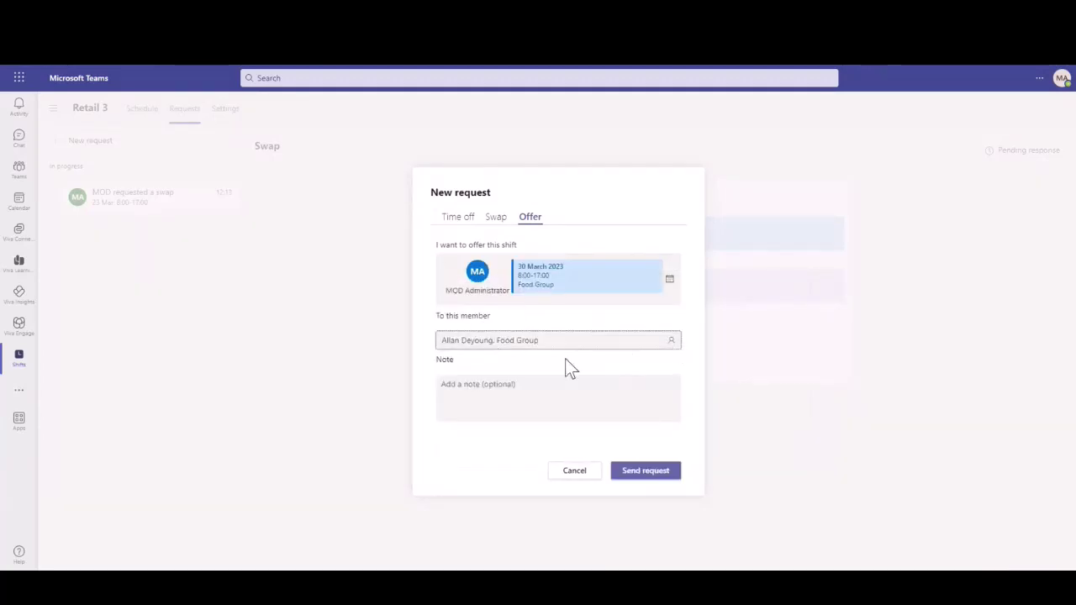
click(583, 473)
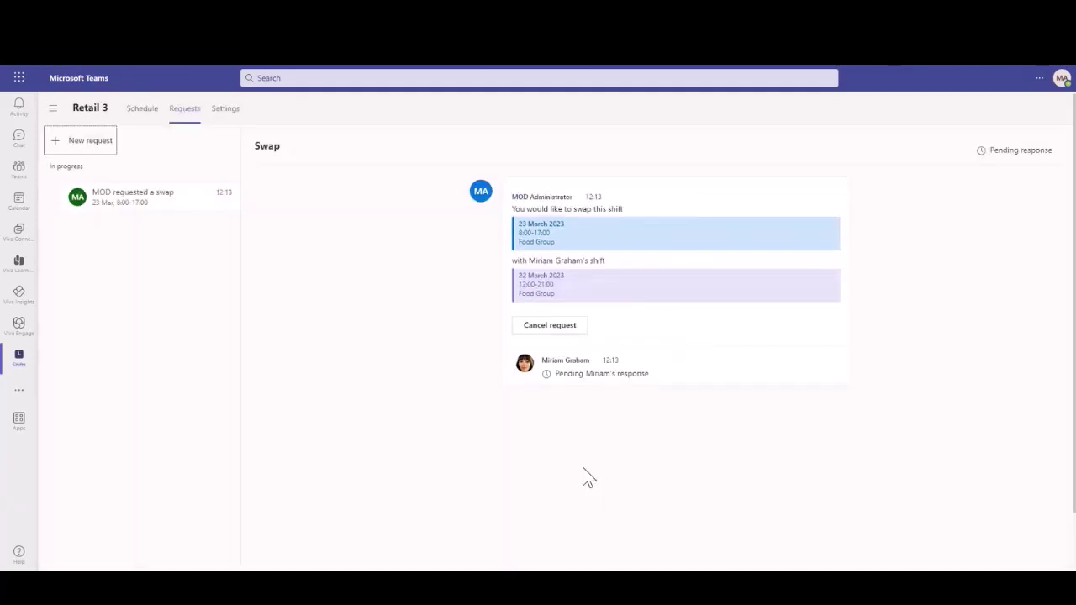
- Open the Retail 3 team's settings and examine the time zone, schedule, copying shifts, open shifts, requests and time clock options
click(236, 111)
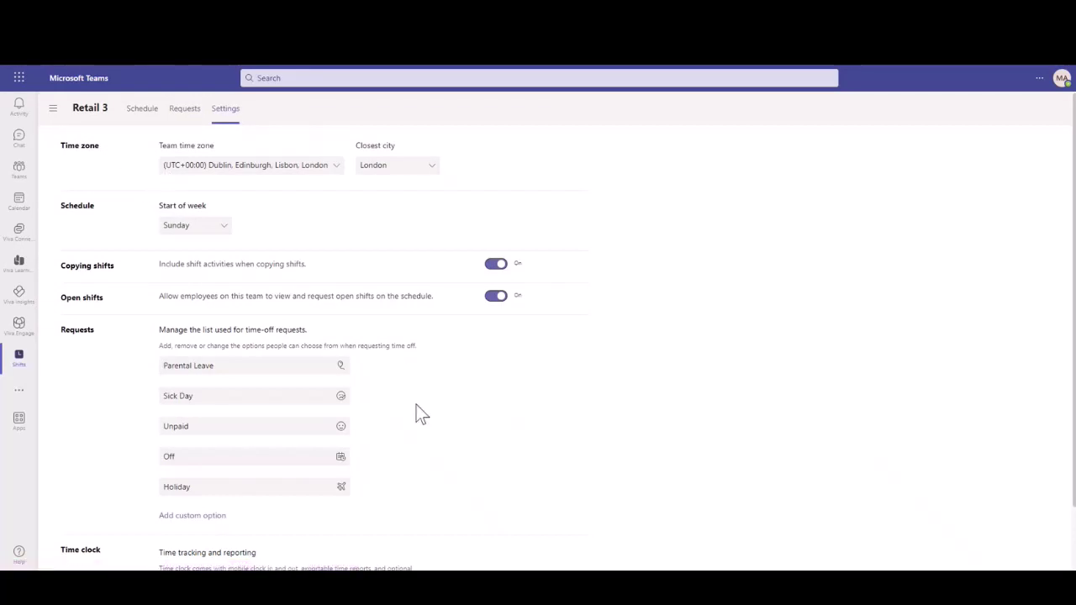
scroll(168, 212, down, 2)
scroll(167, 213, up, 2)
scroll(296, 221, down, 1)
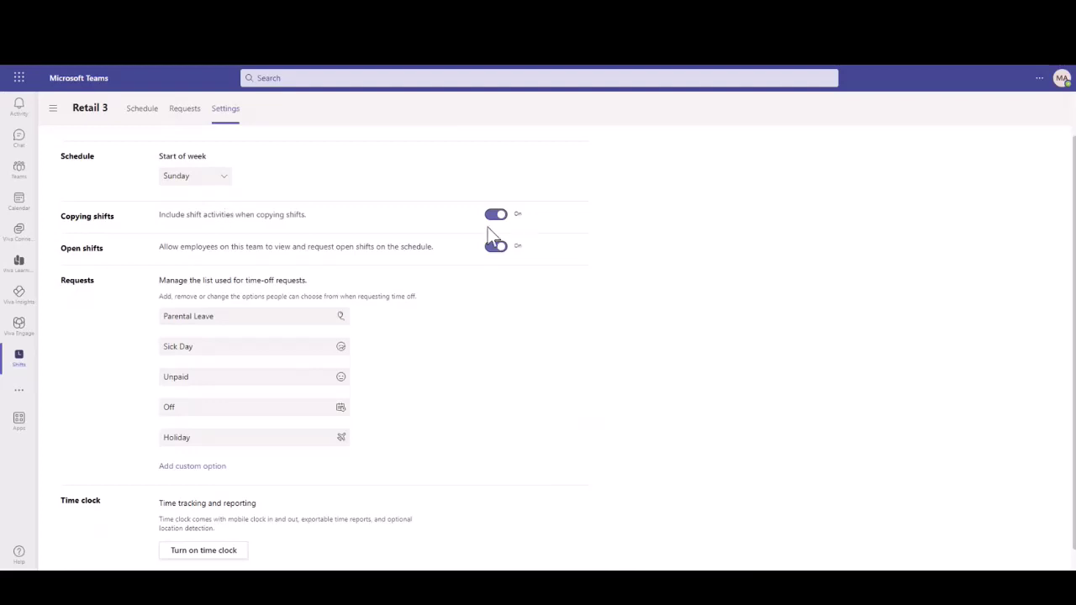
scroll(199, 263, down, 1)
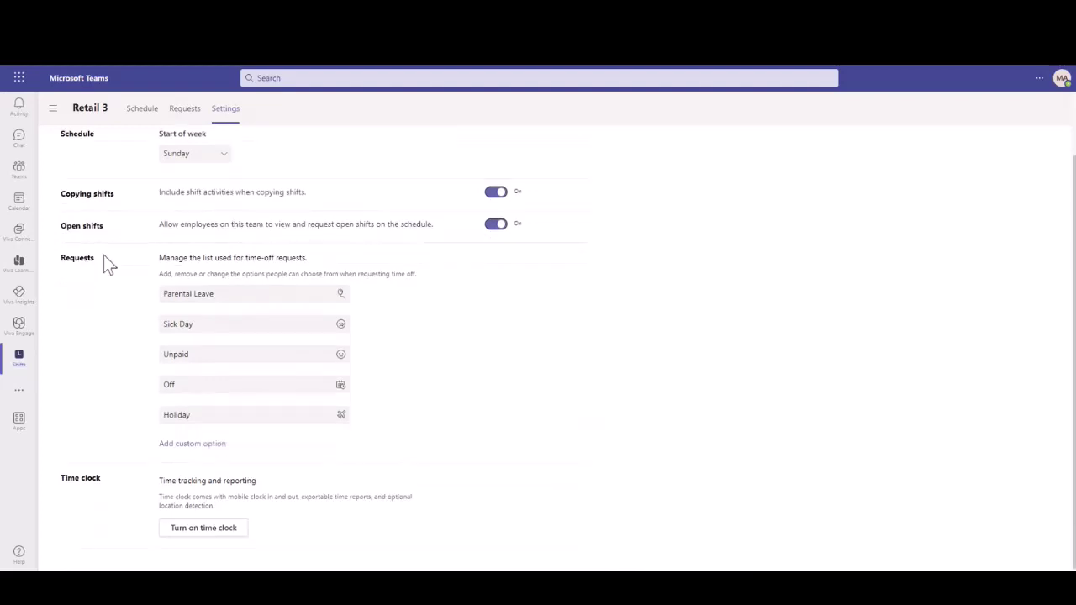
- Add a blank custom time-off option and delete it, and open the time clock setup and cancel it
click(188, 450)
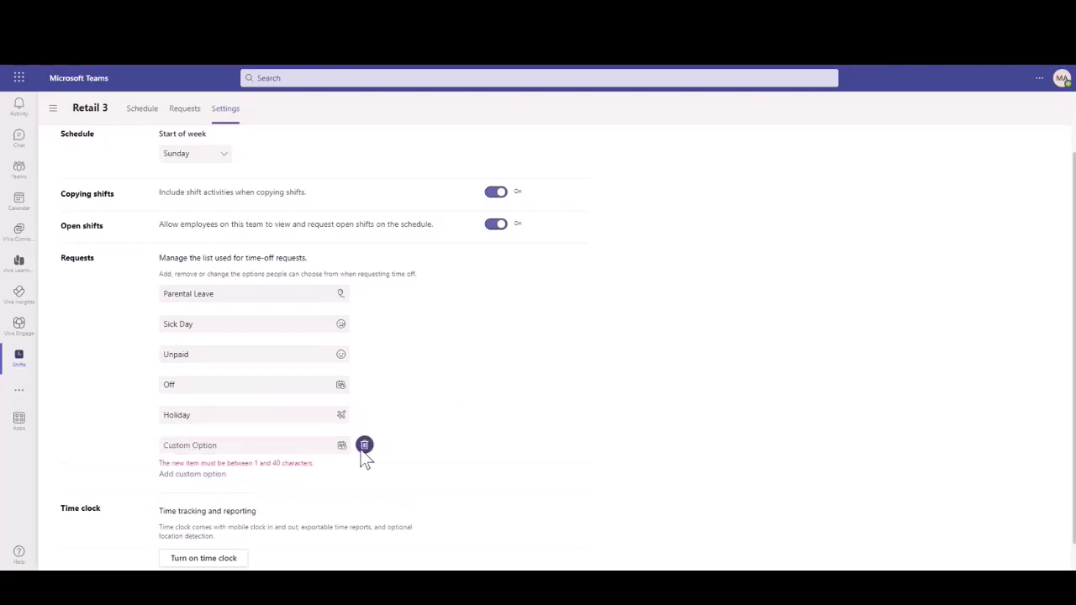
click(358, 448)
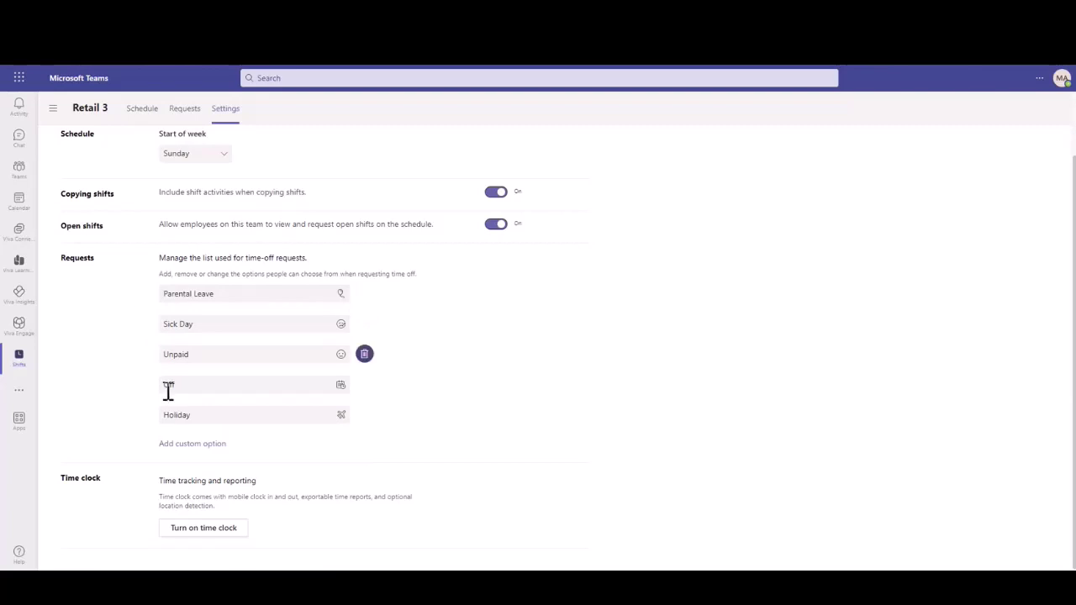
click(199, 534)
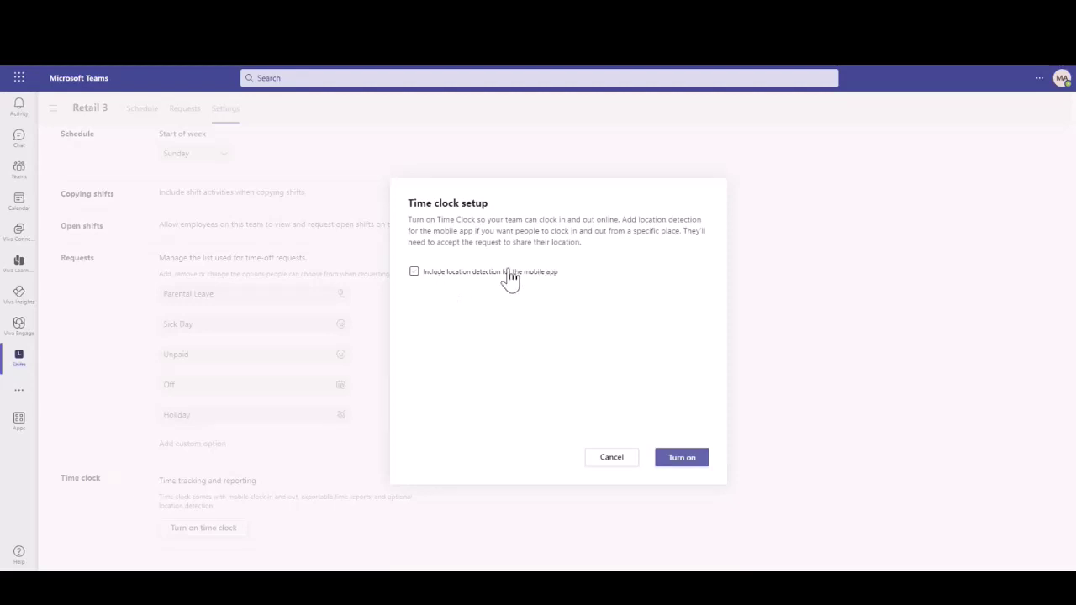
click(595, 458)
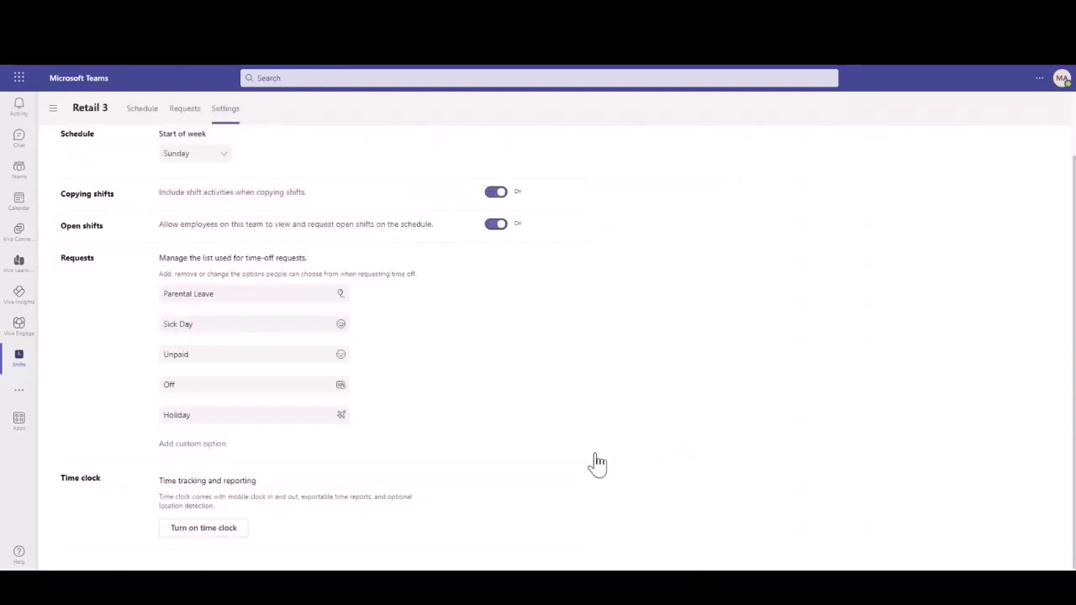
- Return to the Retail 3 schedule and share its pending day note edits with the team
click(133, 112)
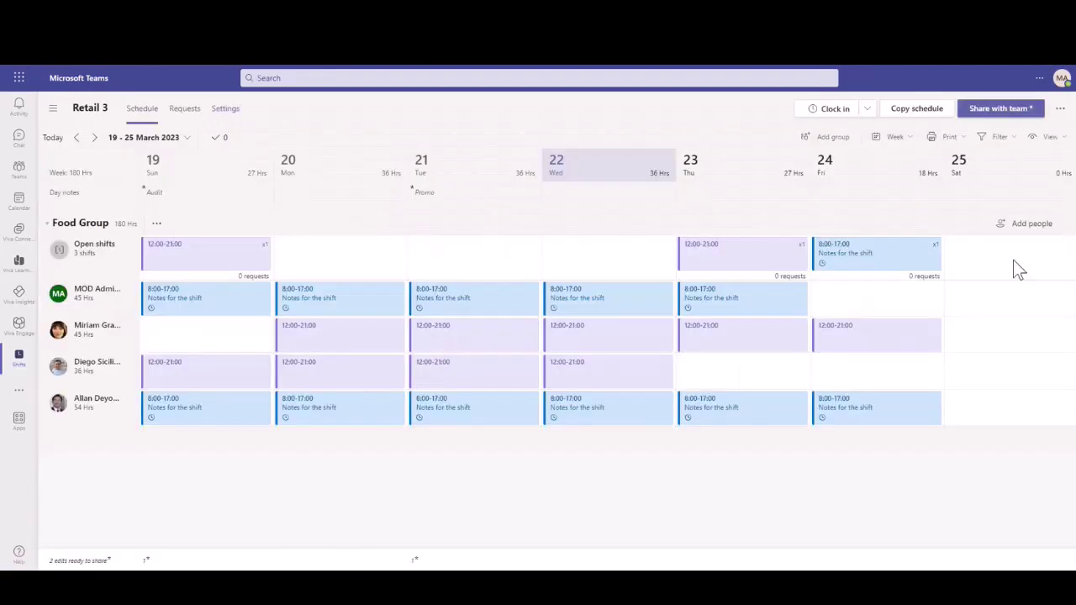
click(185, 111)
click(156, 115)
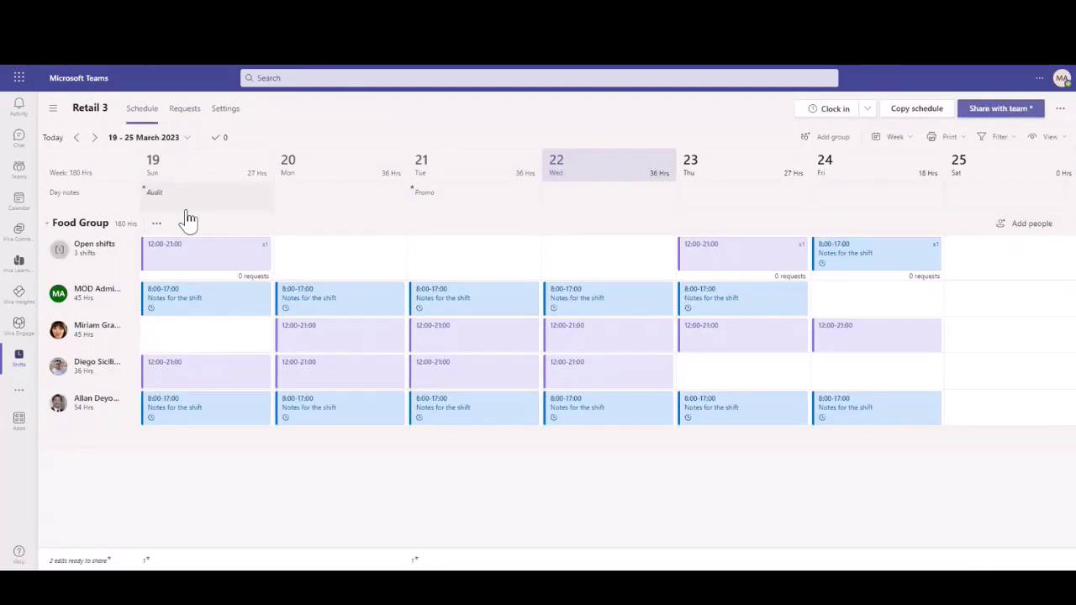
click(985, 109)
click(668, 458)
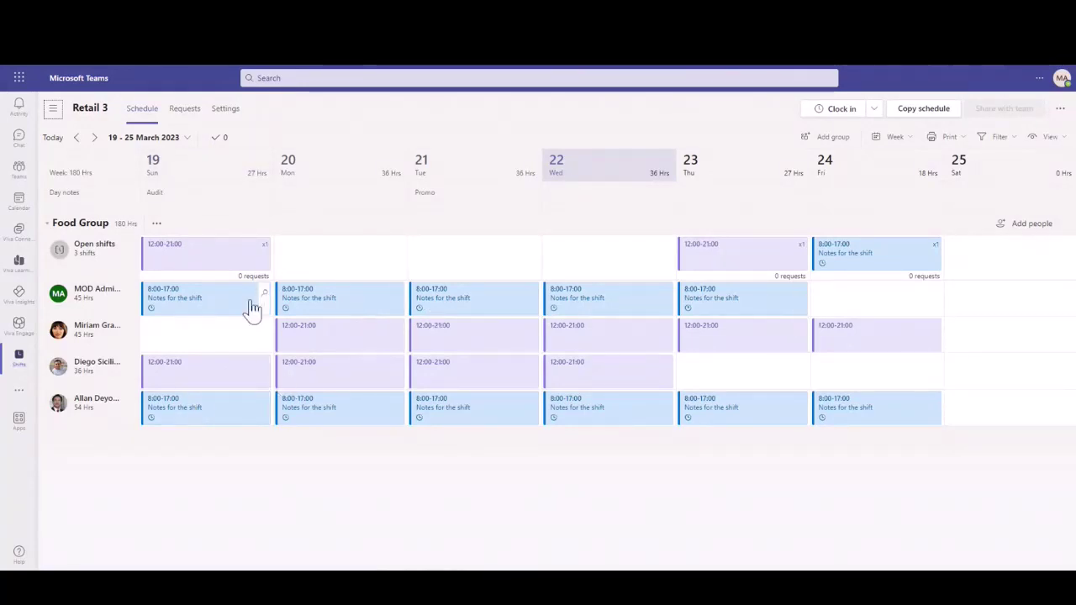
- View the options for the empty 19 March cell in the Food Group, and open the Retail 2 team's schedule
click(267, 341)
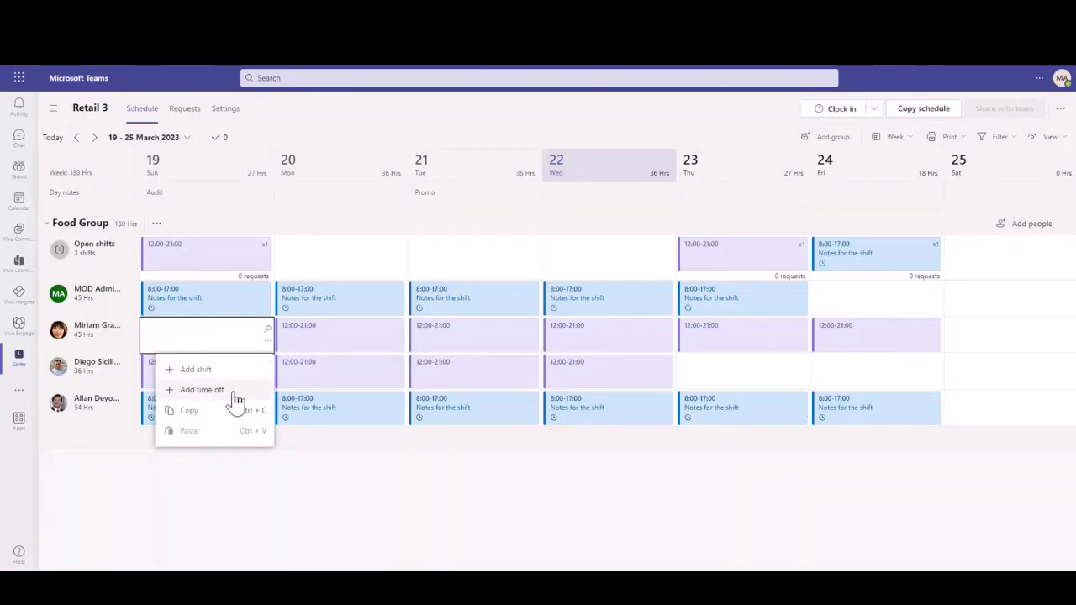
click(143, 480)
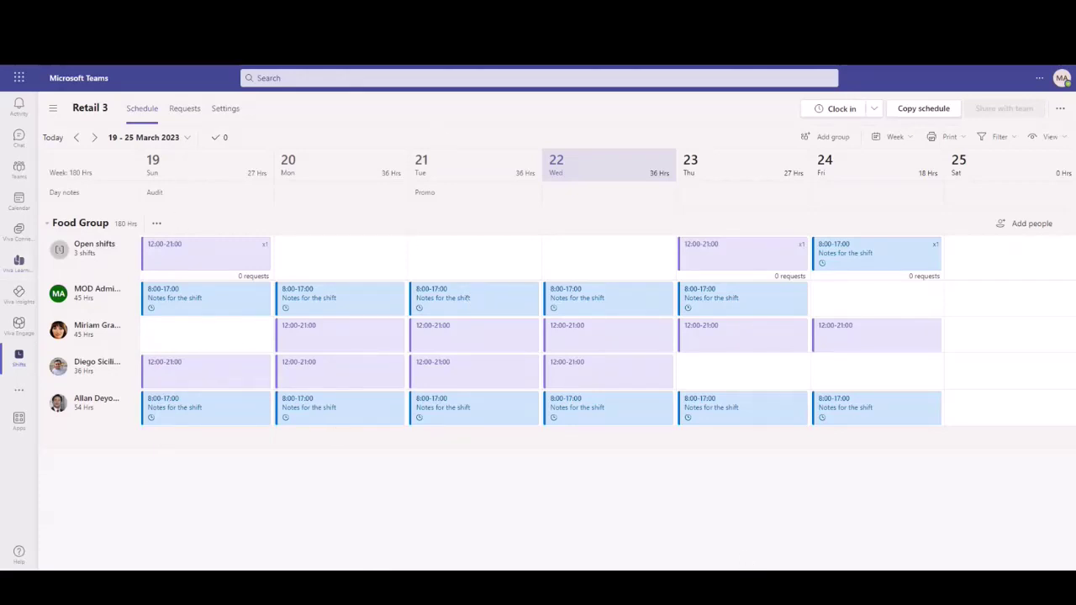
click(53, 111)
click(60, 147)
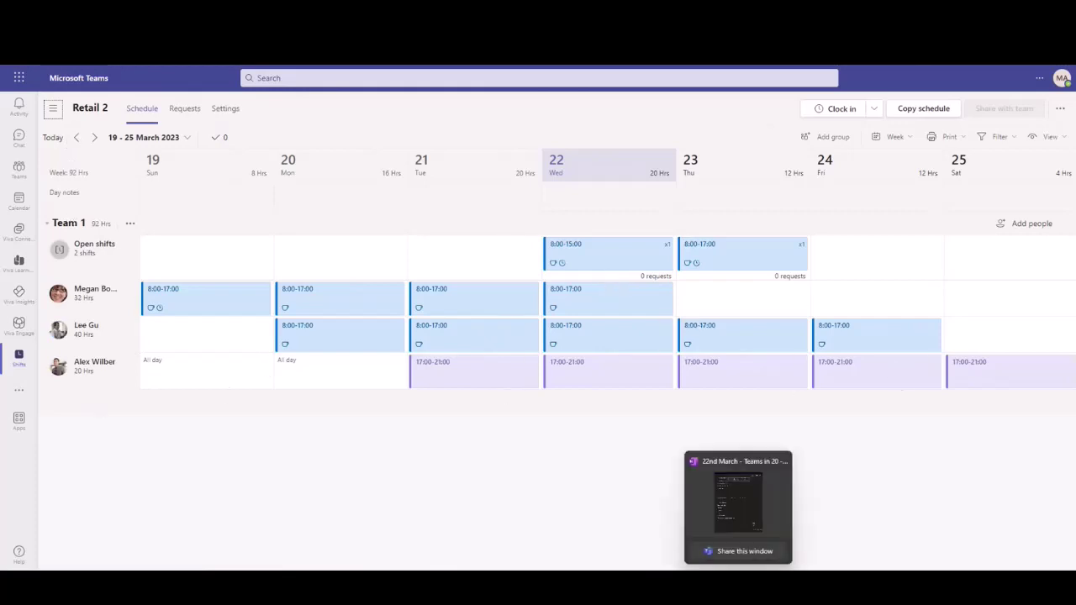
- View the employee's Retail 2 schedule in its own window, and switch to AirServer to open Shifts on the mirrored phone
mouse_move(712, 589)
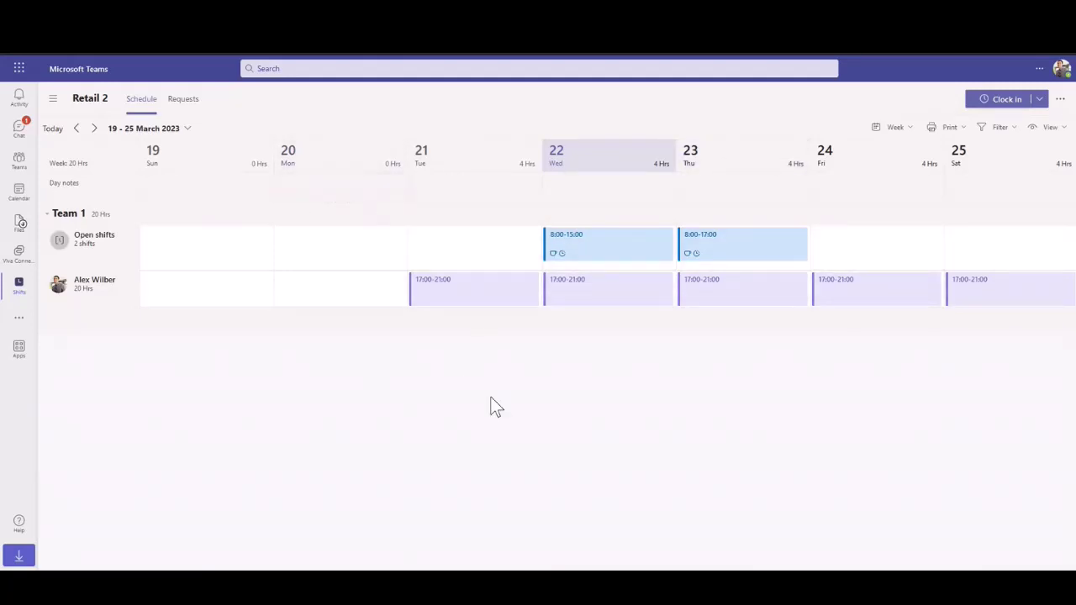
mouse_move(565, 589)
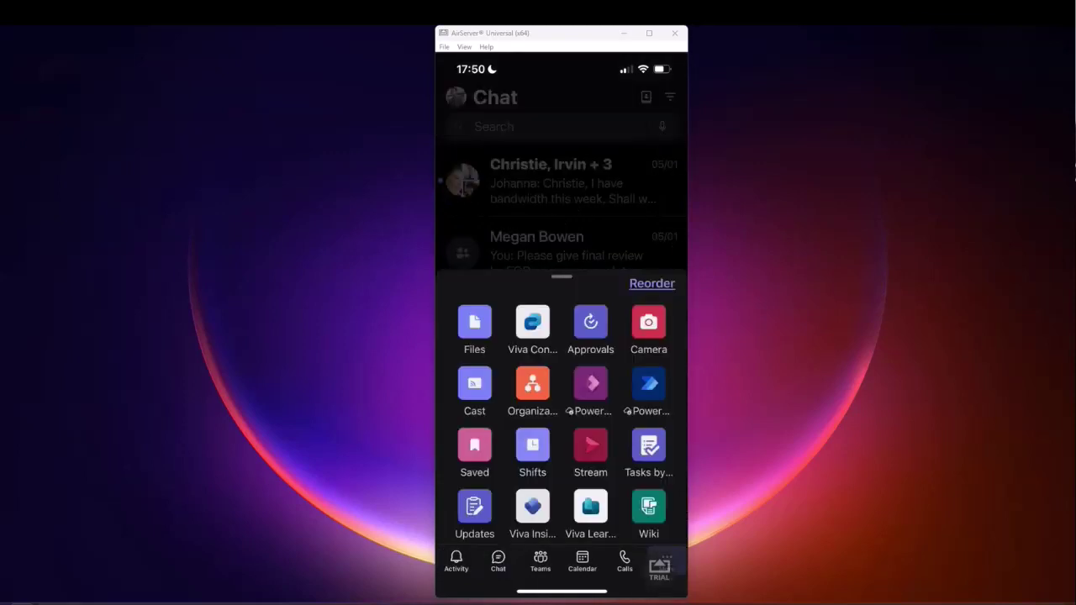
click(532, 427)
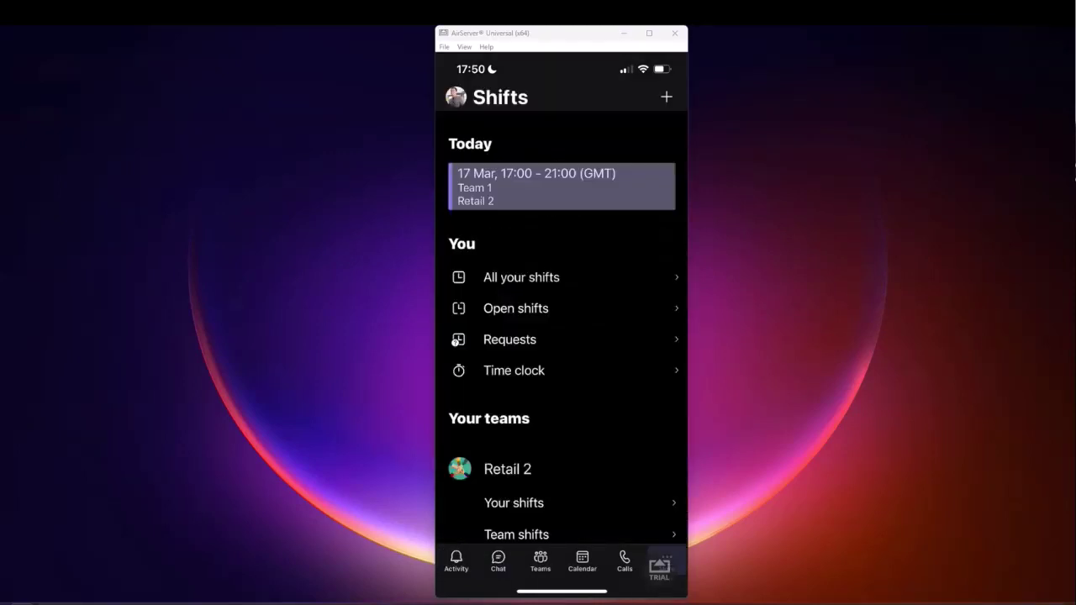
scroll(568, 334, down, 2)
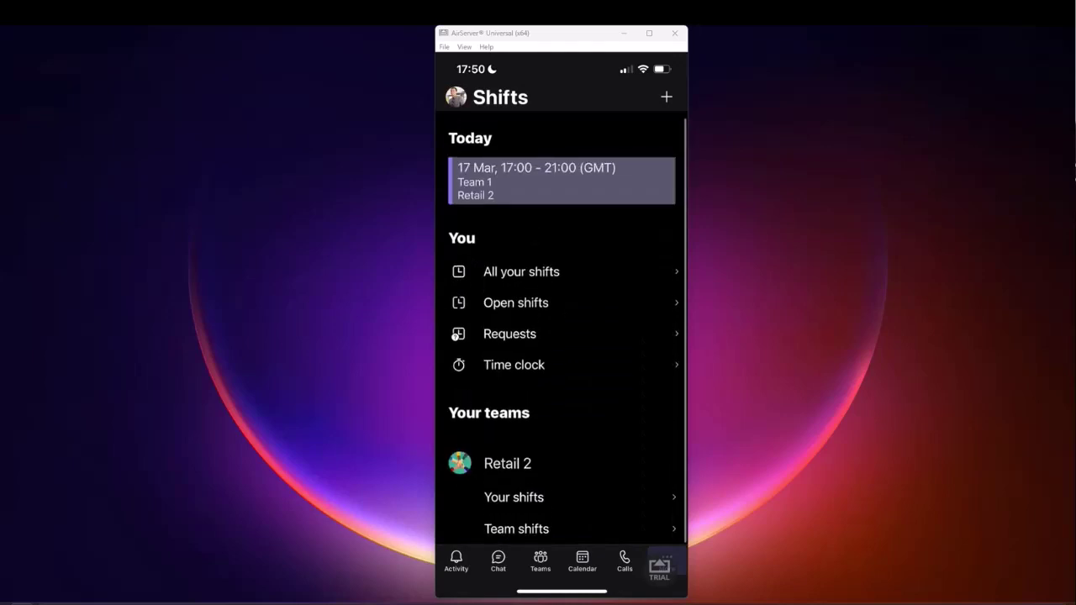
- Open the employee's availability settings for Monday on the phone and turn off All Day
click(665, 96)
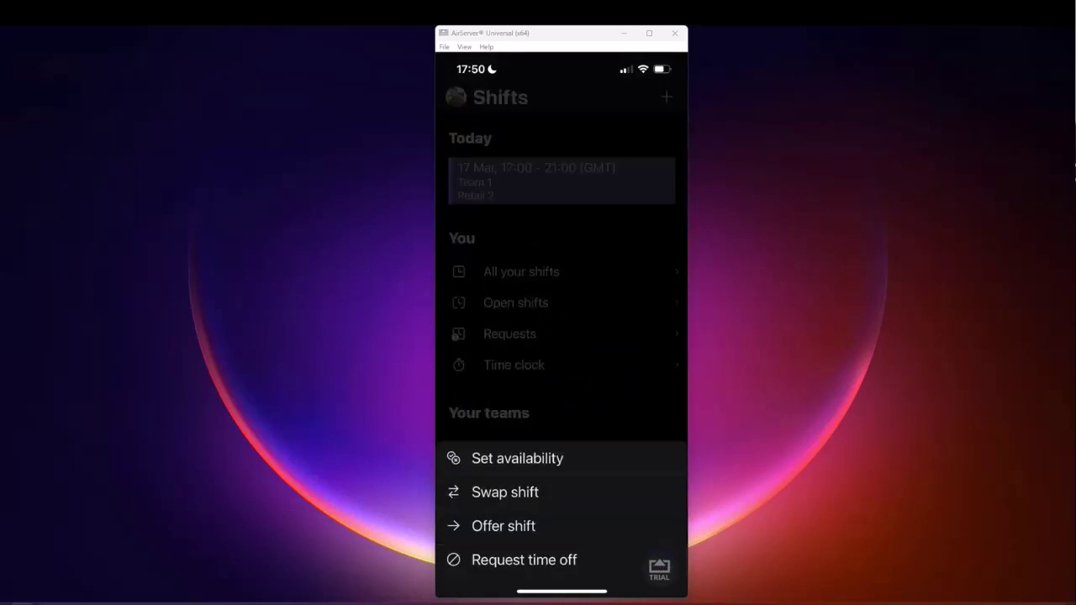
click(517, 458)
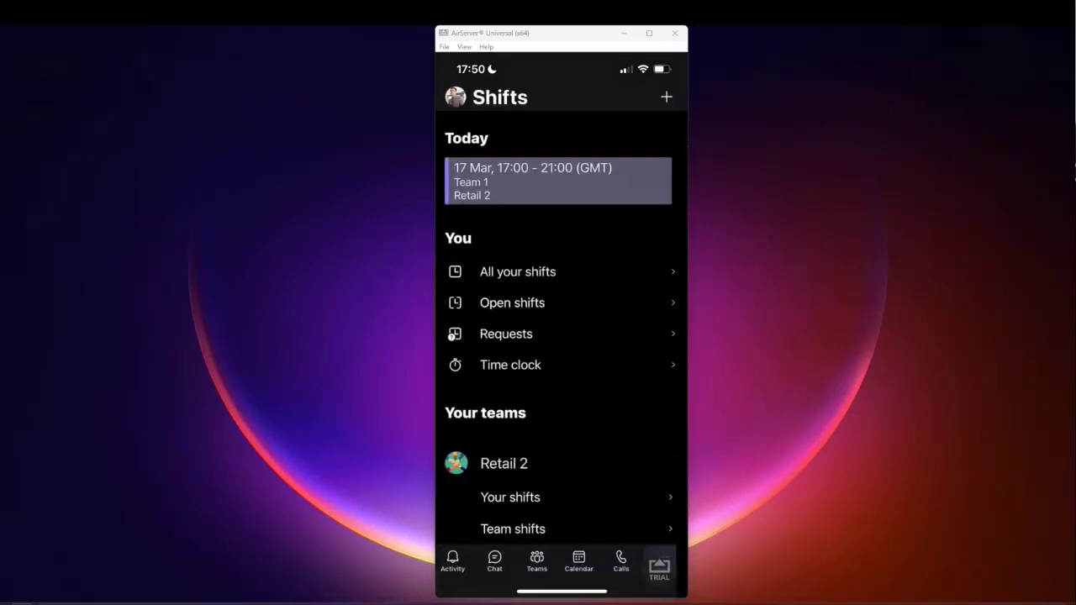
click(476, 161)
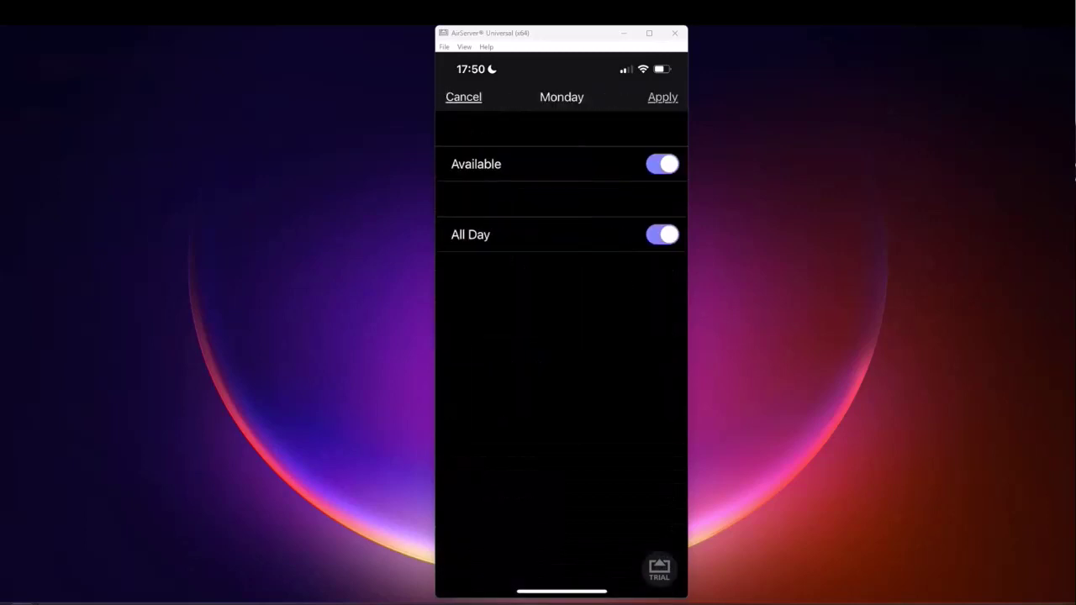
click(662, 234)
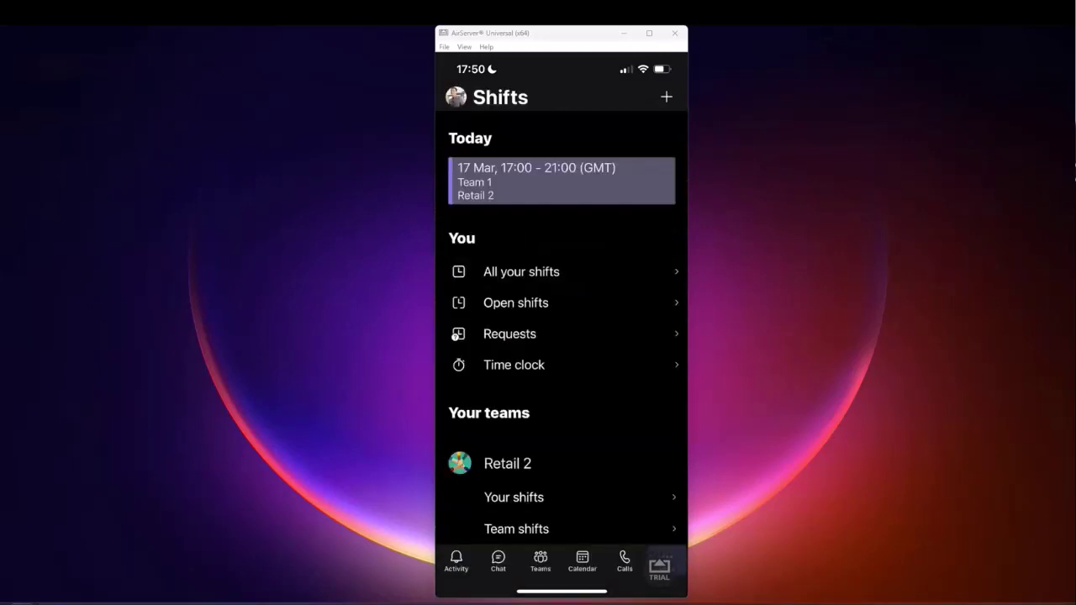